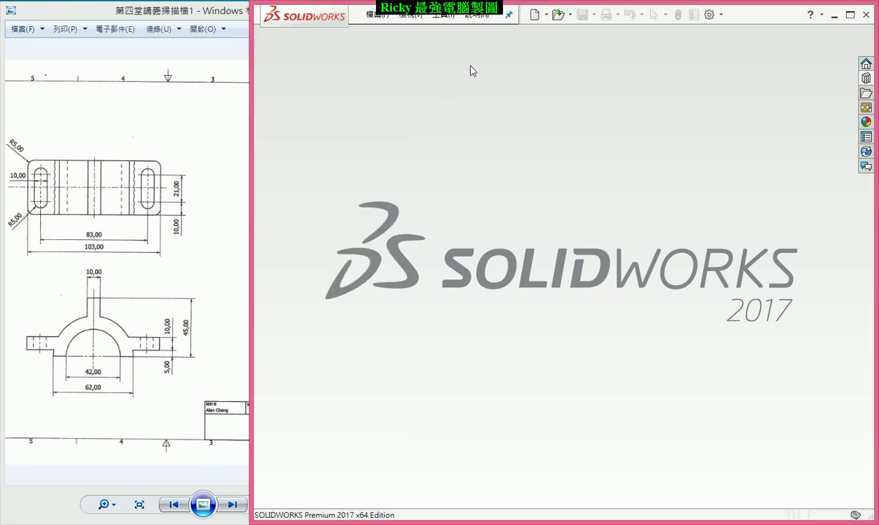
# Create a new part (零件4) and open a sketch on the Front Plane
pyautogui.click(534, 18)
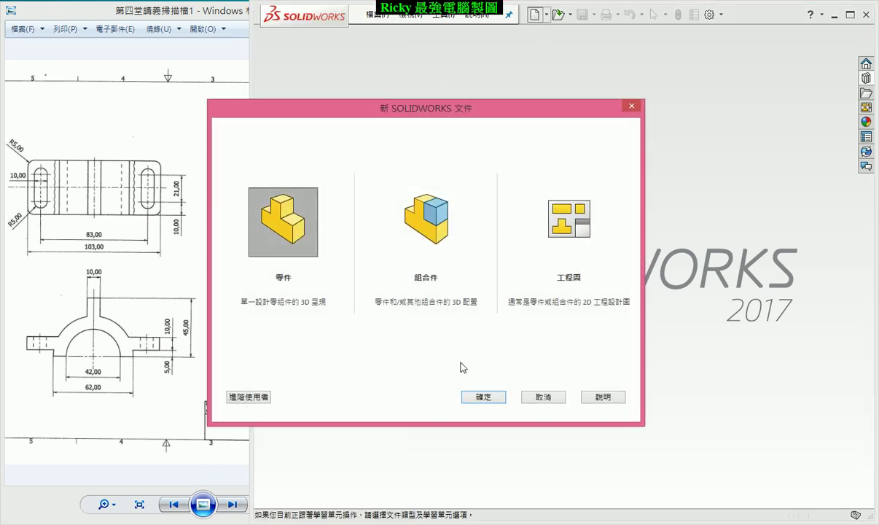
pyautogui.click(483, 397)
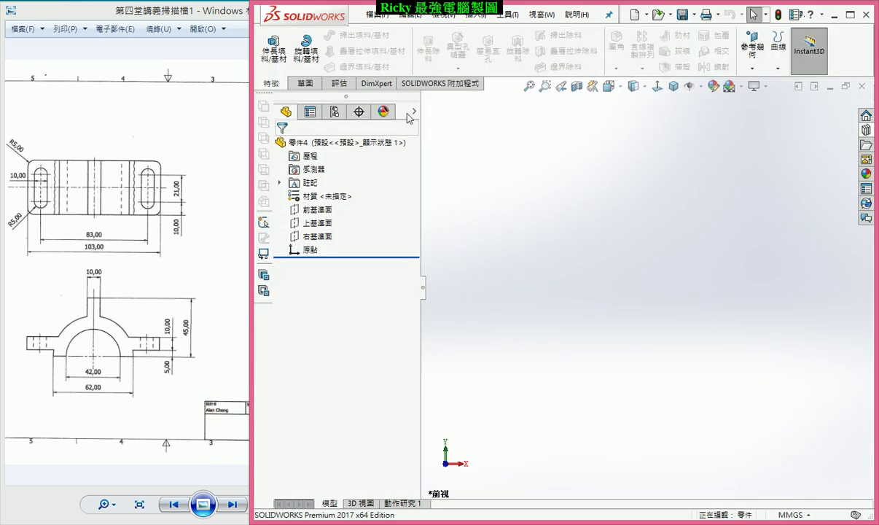
pyautogui.click(302, 90)
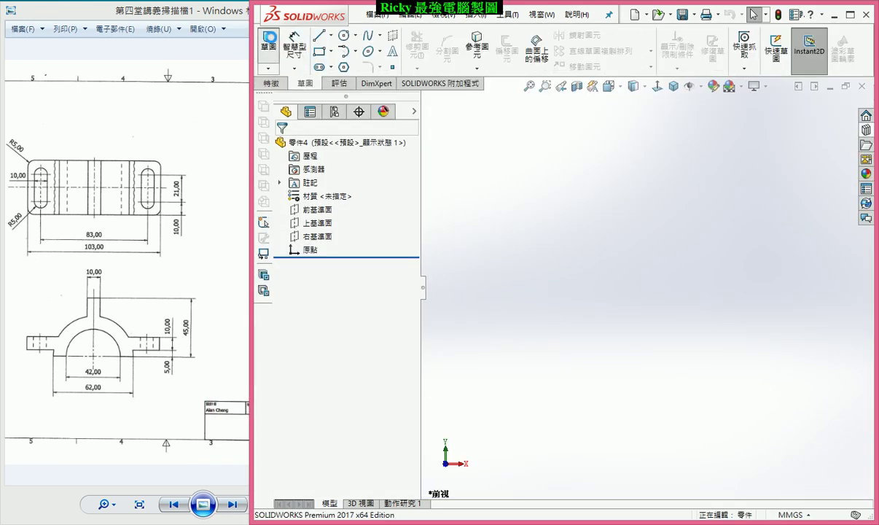
pyautogui.click(268, 40)
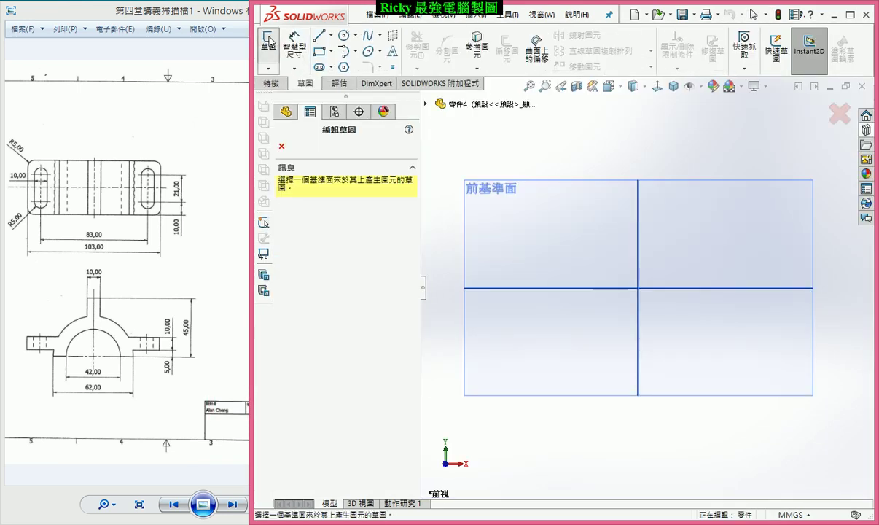
pyautogui.click(481, 181)
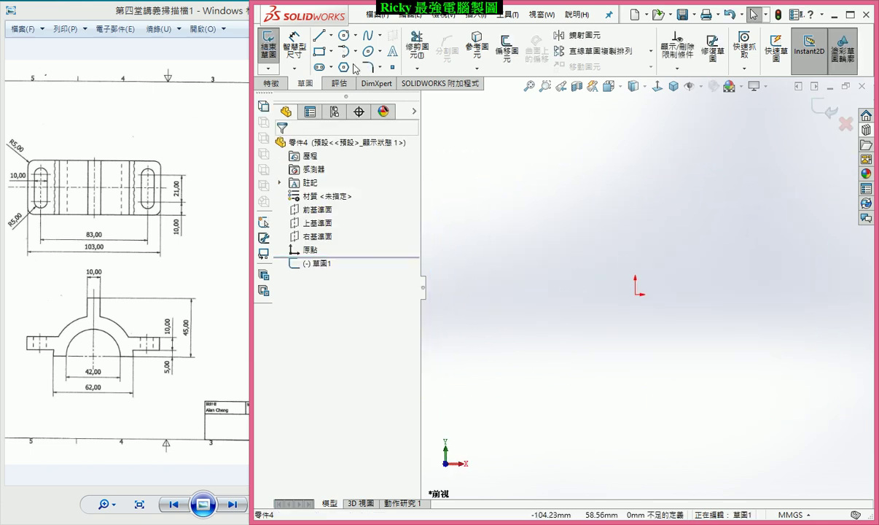
# Draw two concentric circles centred on the origin
pyautogui.click(344, 37)
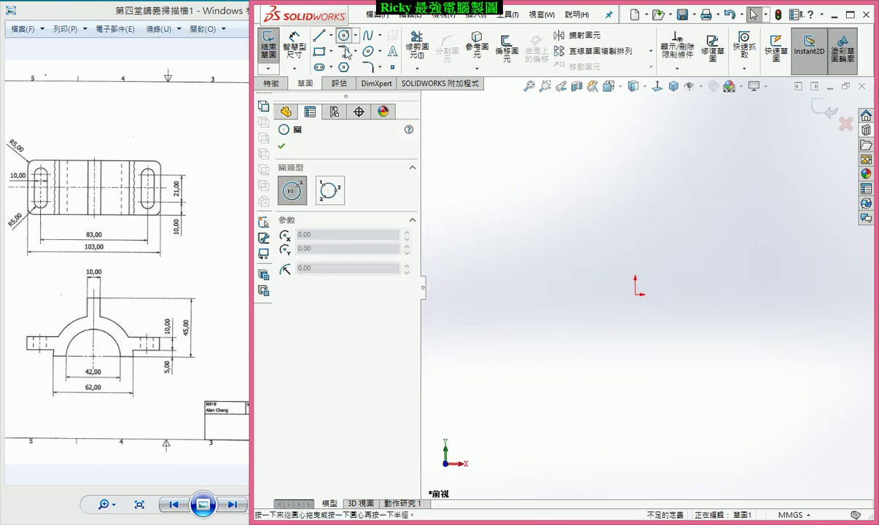
pyautogui.click(636, 293)
pyautogui.click(703, 361)
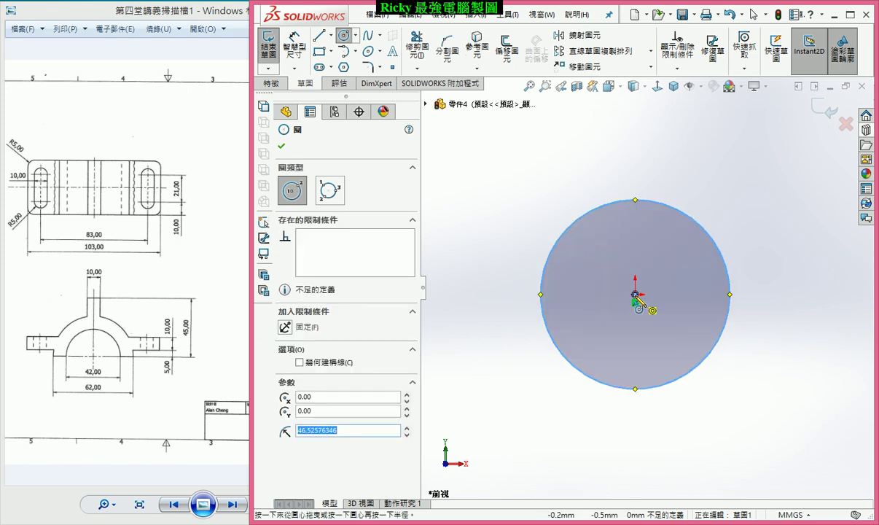
pyautogui.click(636, 295)
pyautogui.click(667, 354)
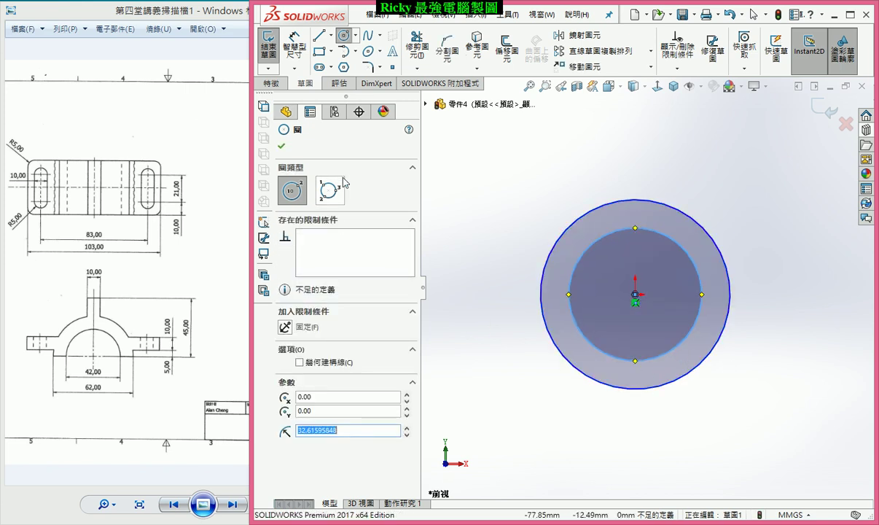
# Dimension the inner circle to Ø42 and the outer circle's diameter (Ø59.91)
pyautogui.click(295, 46)
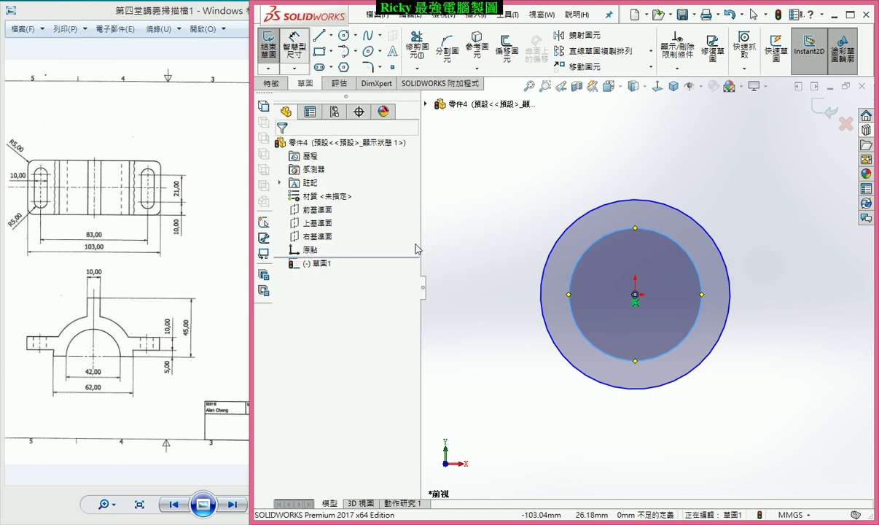
pyautogui.click(598, 243)
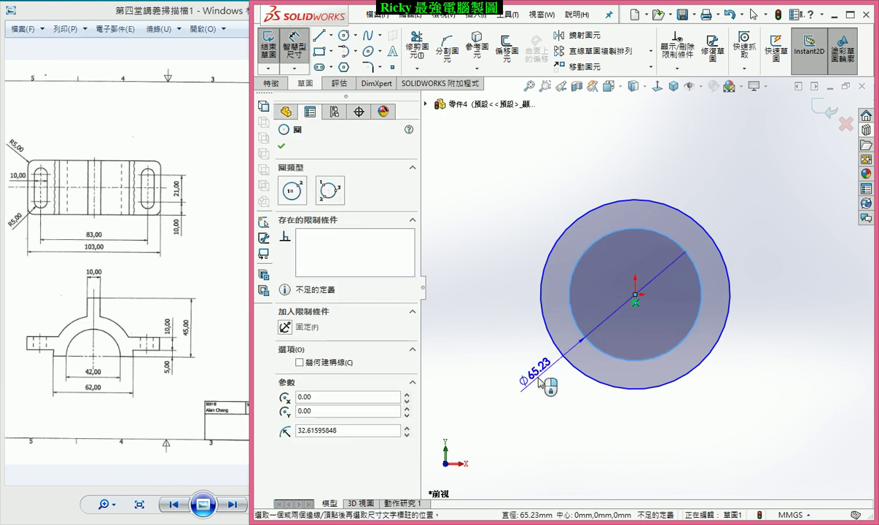
pyautogui.click(540, 383)
pyautogui.write('42')
pyautogui.press('Return')
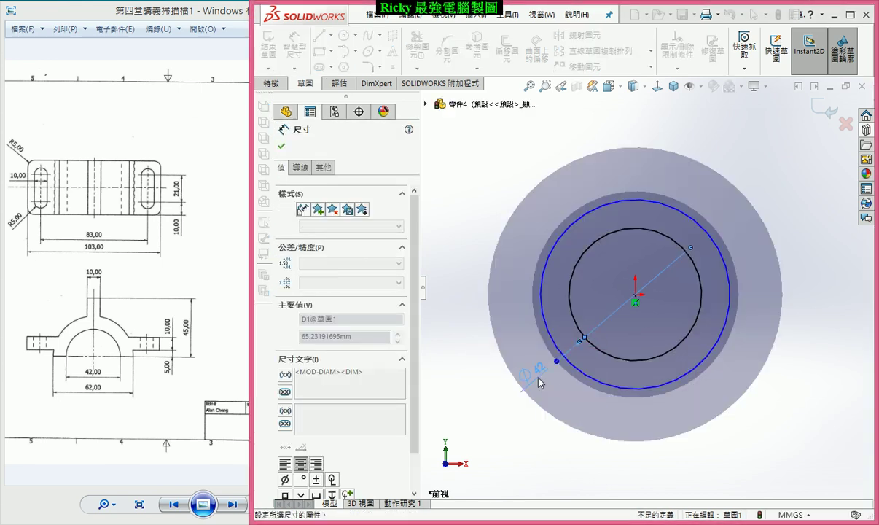
pyautogui.click(567, 236)
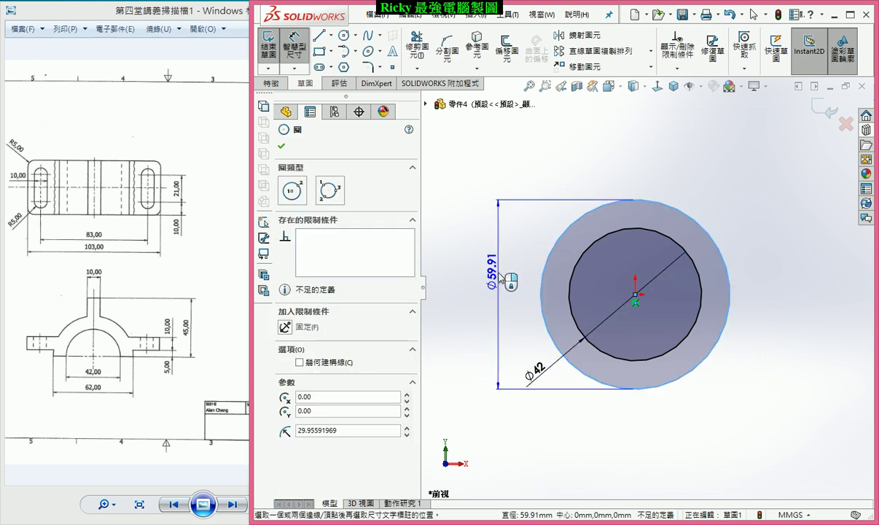
pyautogui.click(508, 281)
pyautogui.press('Return')
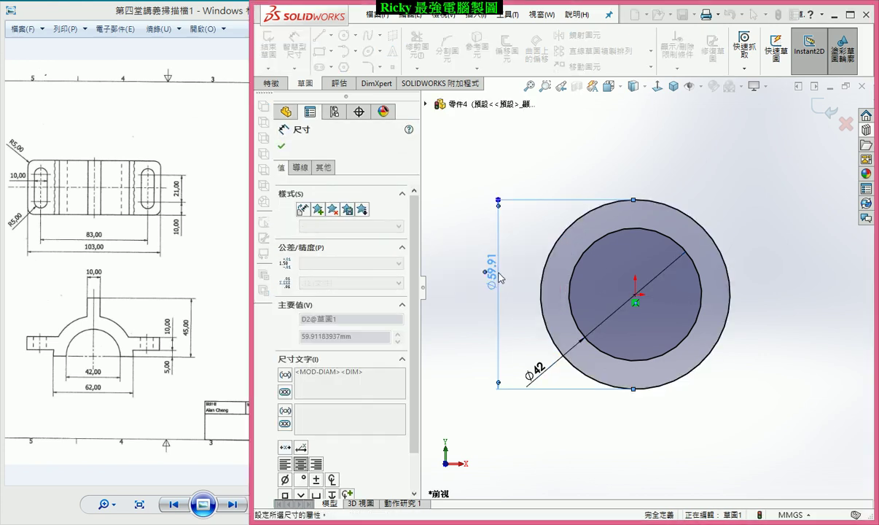
# Draw a horizontal line through the centre across the full width of the circles
pyautogui.click(319, 35)
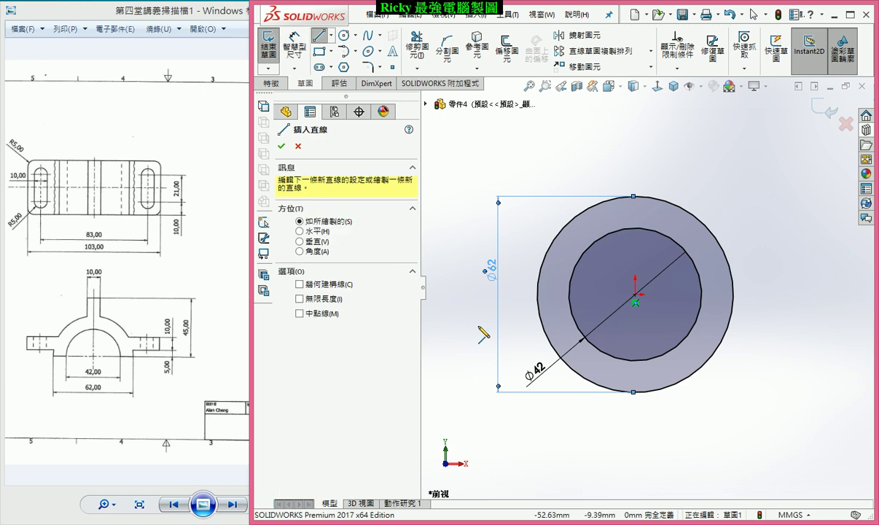
pyautogui.click(538, 294)
pyautogui.click(733, 294)
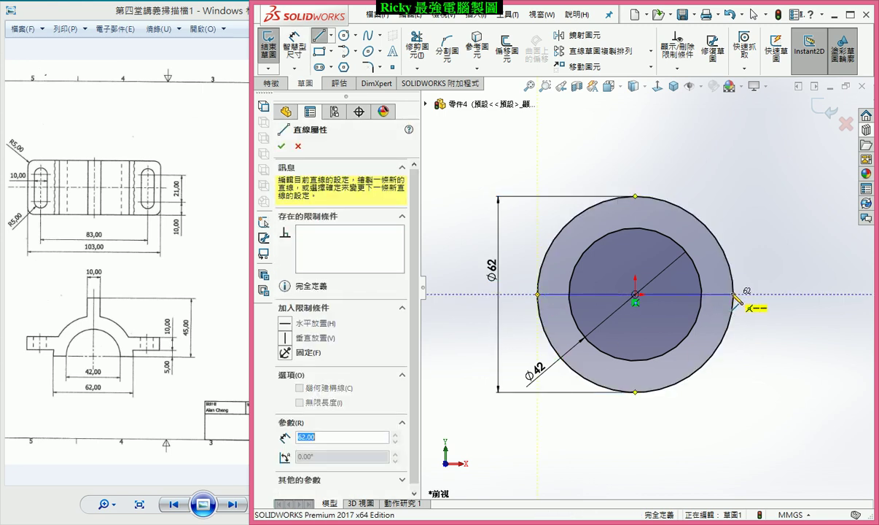
pyautogui.press('Escape')
pyautogui.scroll(-1, 713, 264)
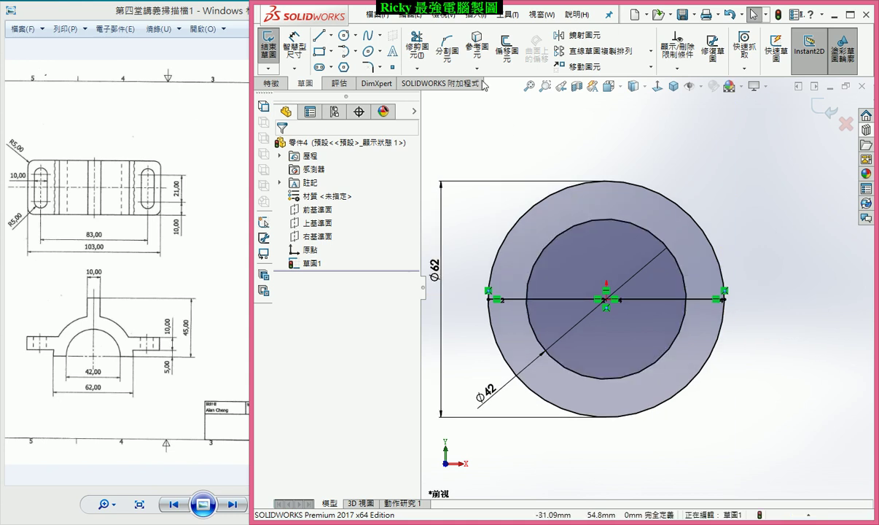
# Trim away the circles' lower halves and the inner baseline segment, leaving a half ring
pyautogui.click(417, 43)
pyautogui.moveTo(654, 419); pyautogui.dragTo(660, 358)
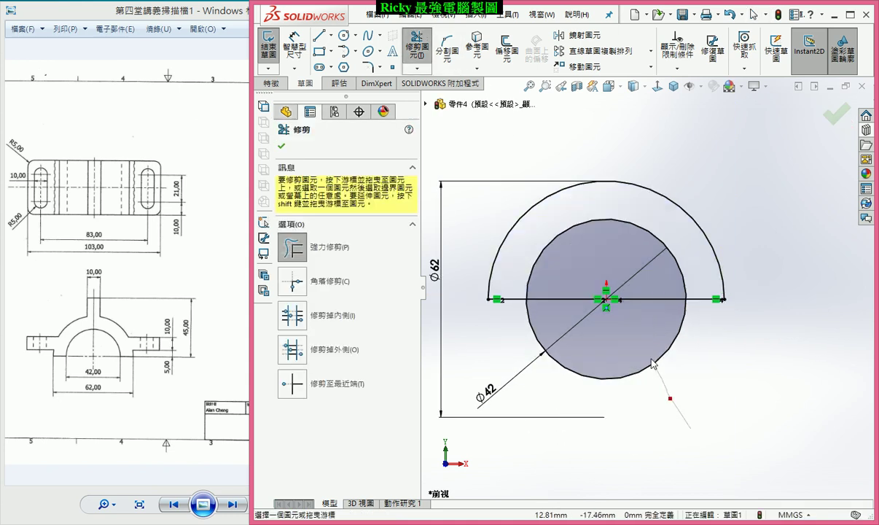
pyautogui.moveTo(649, 314); pyautogui.dragTo(652, 292)
pyautogui.scroll(1, 653, 294)
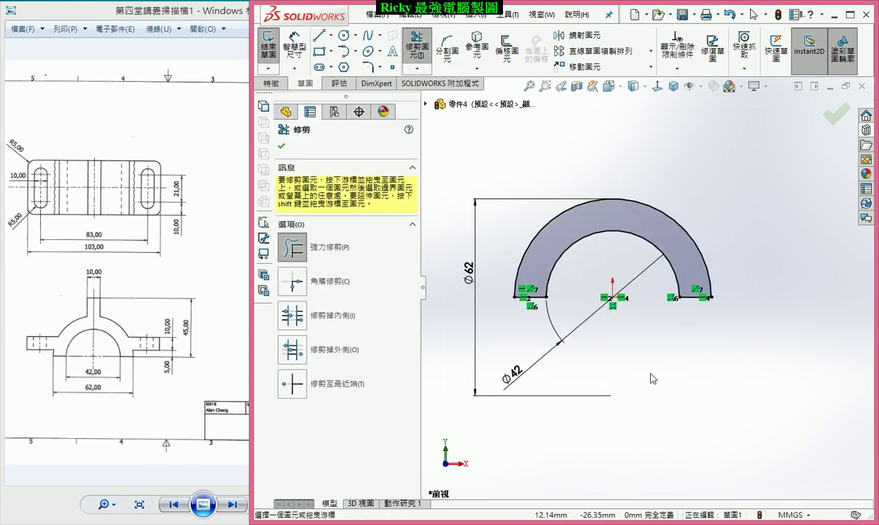
pyautogui.scroll(2, 655, 267)
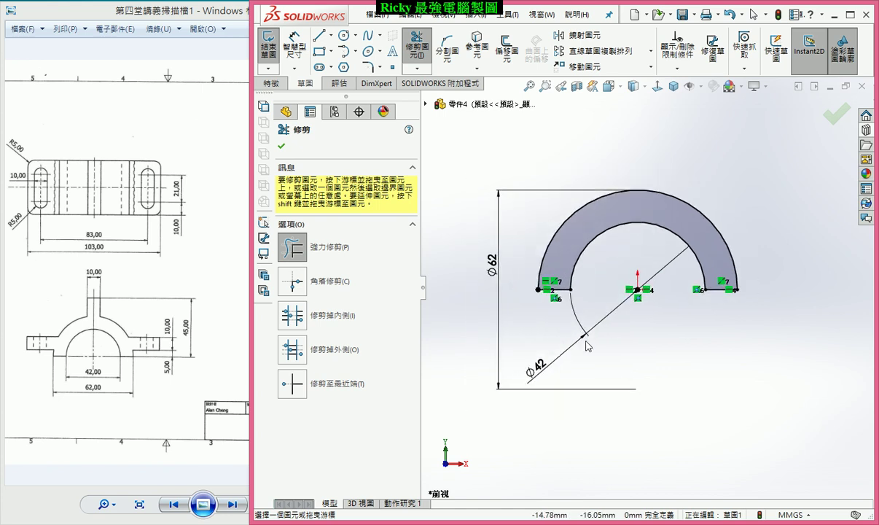
pyautogui.scroll(-1, 655, 268)
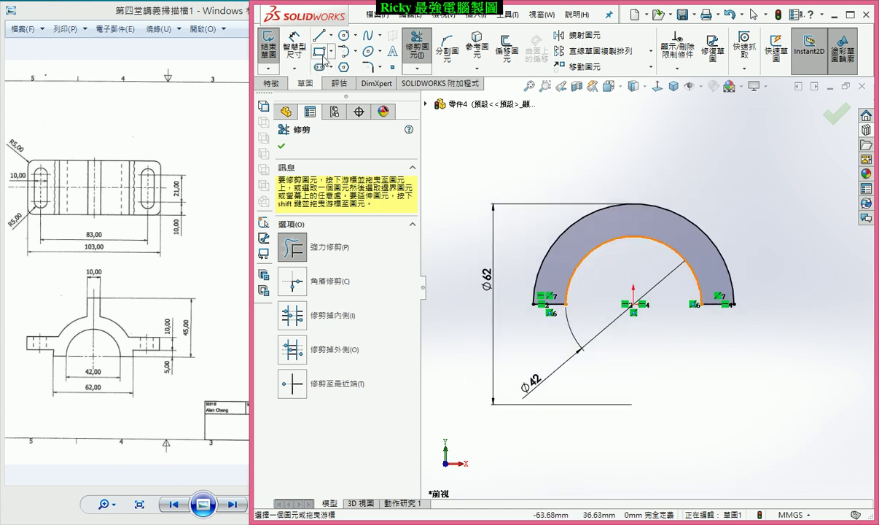
# Draw a horizontal bar rectangle spanning across the arch
pyautogui.click(319, 52)
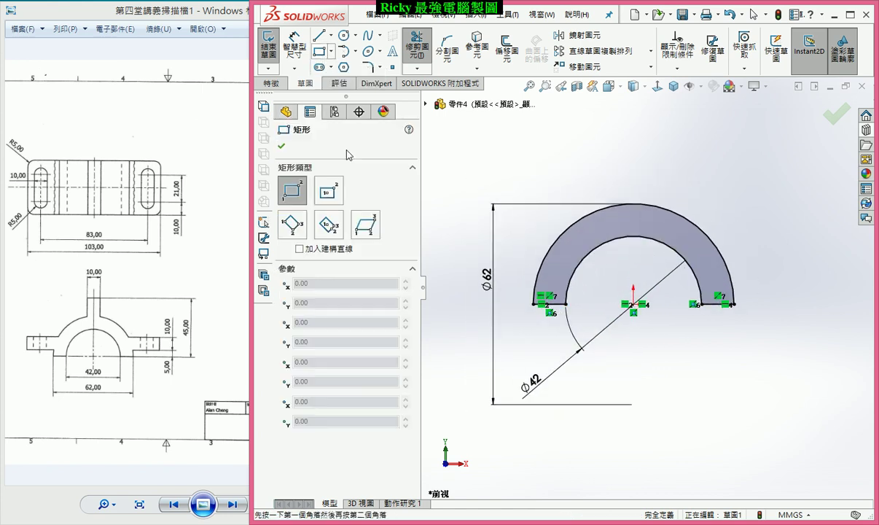
pyautogui.click(509, 250)
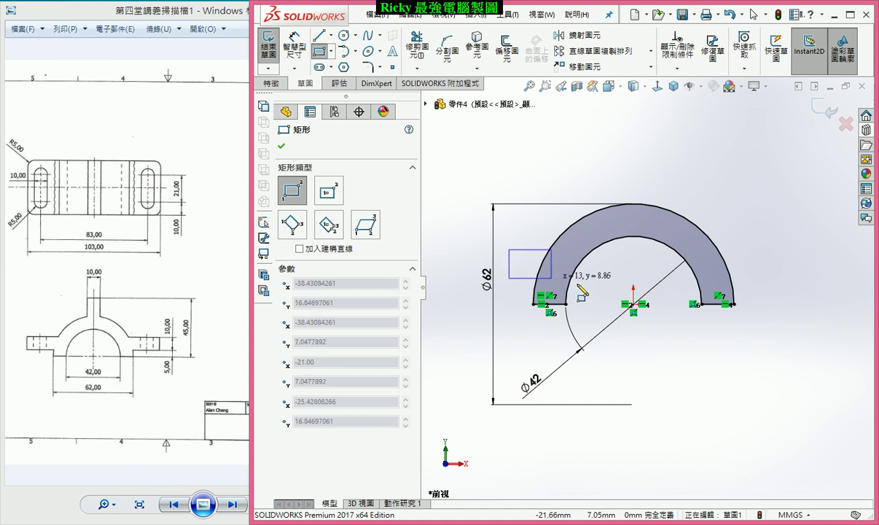
pyautogui.click(746, 277)
pyautogui.press('Escape')
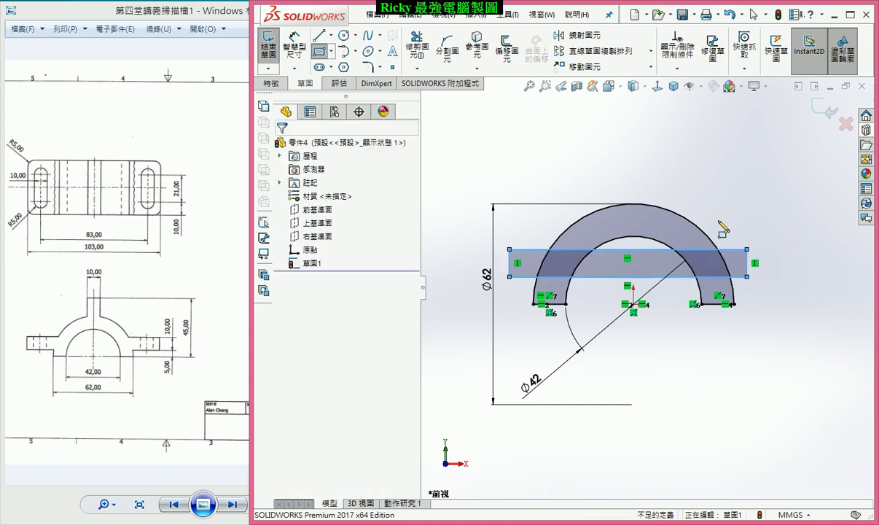
# Draw a vertical centerline from the origin up past the arch
pyautogui.click(330, 35)
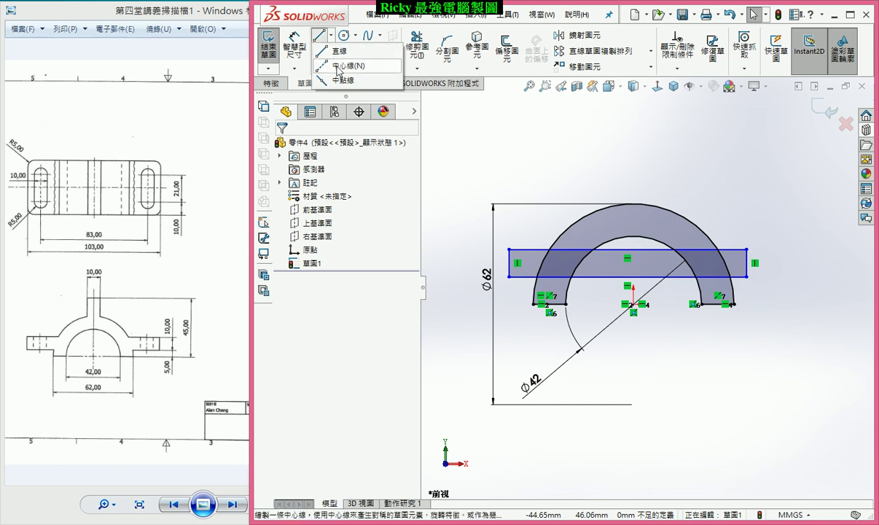
pyautogui.click(325, 66)
pyautogui.click(633, 305)
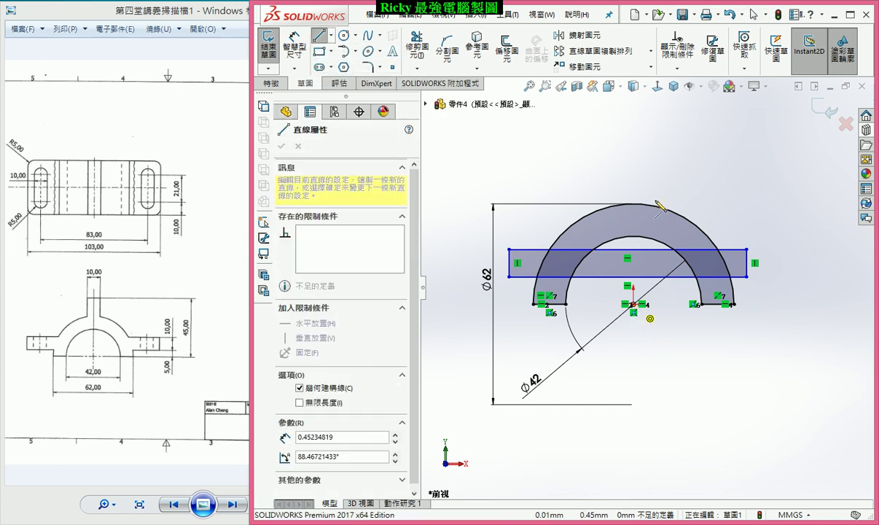
pyautogui.click(637, 187)
pyautogui.press('Escape')
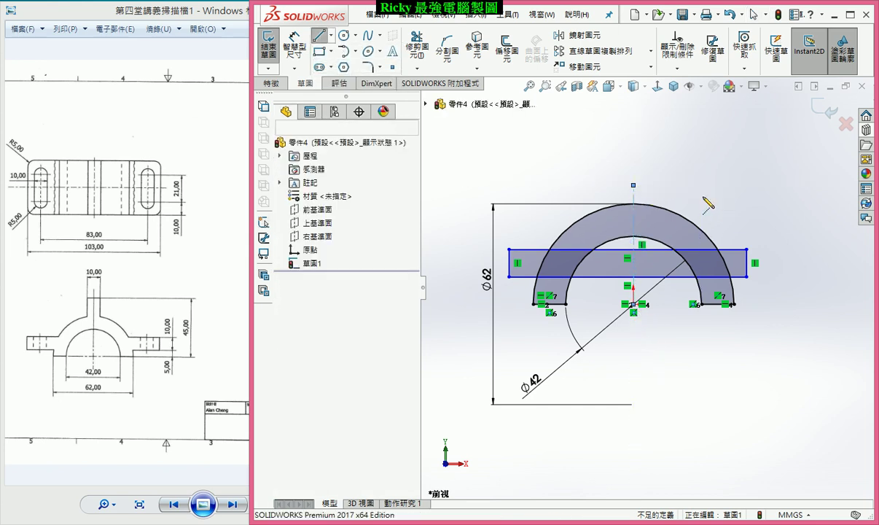
pyautogui.scroll(-2, 720, 175)
# Make the bar's two end edges symmetric about the vertical centerline
pyautogui.click(468, 284)
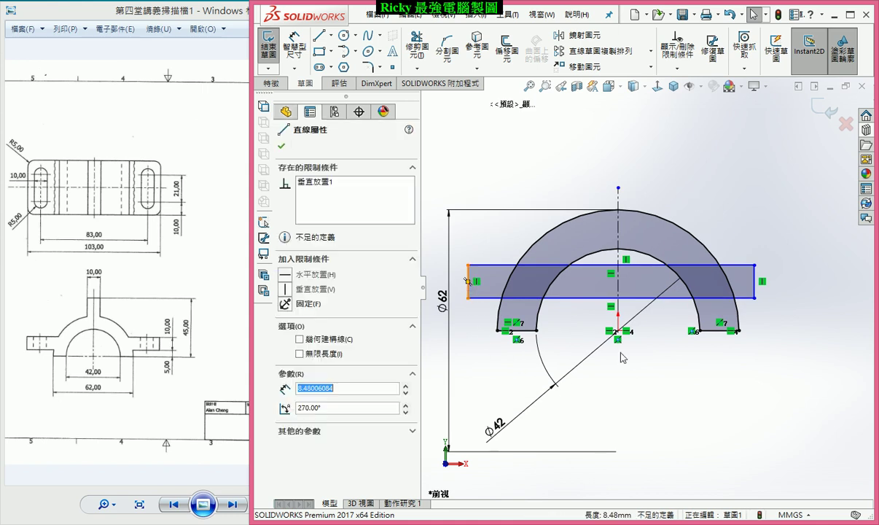
pyautogui.keyDown('ctrl'); pyautogui.click(755, 283); pyautogui.keyUp('ctrl')
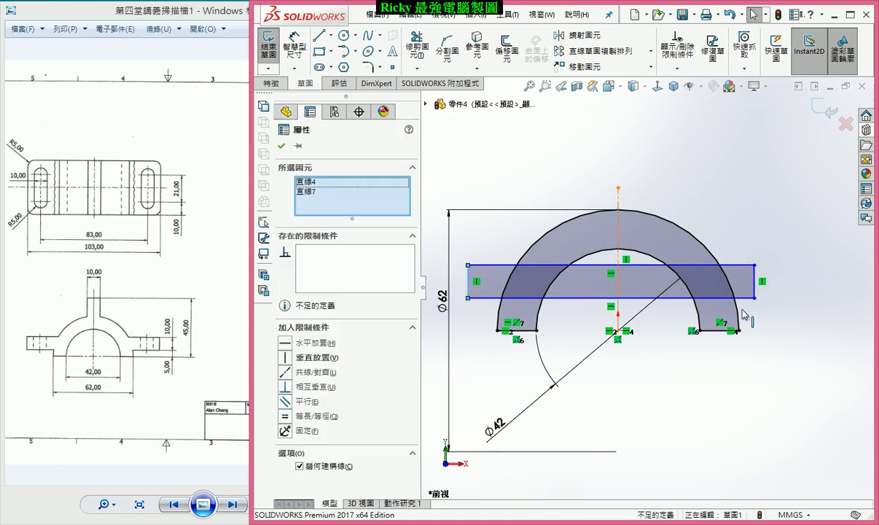
pyautogui.keyDown('ctrl'); pyautogui.click(619, 226); pyautogui.keyUp('ctrl')
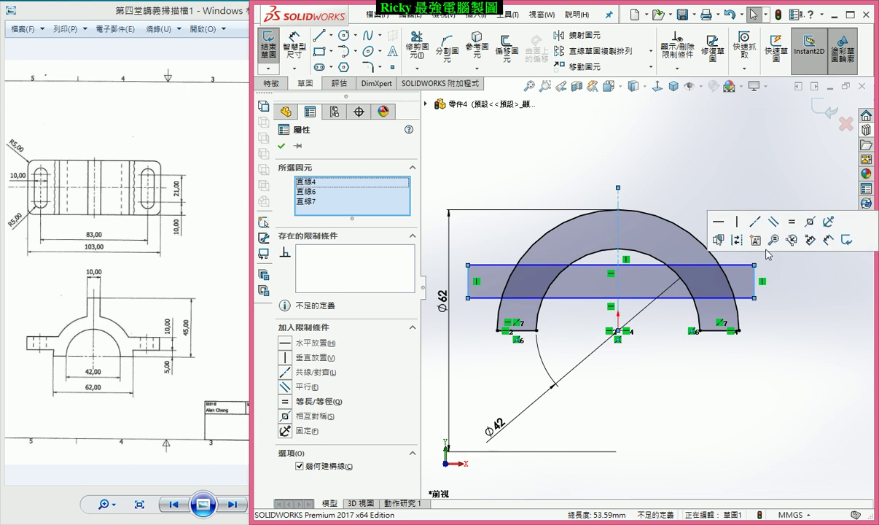
pyautogui.click(811, 223)
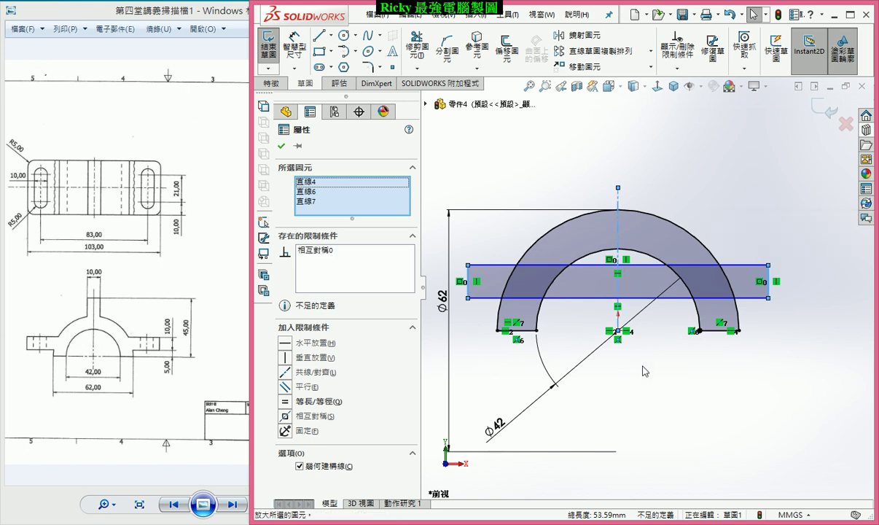
pyautogui.click(643, 374)
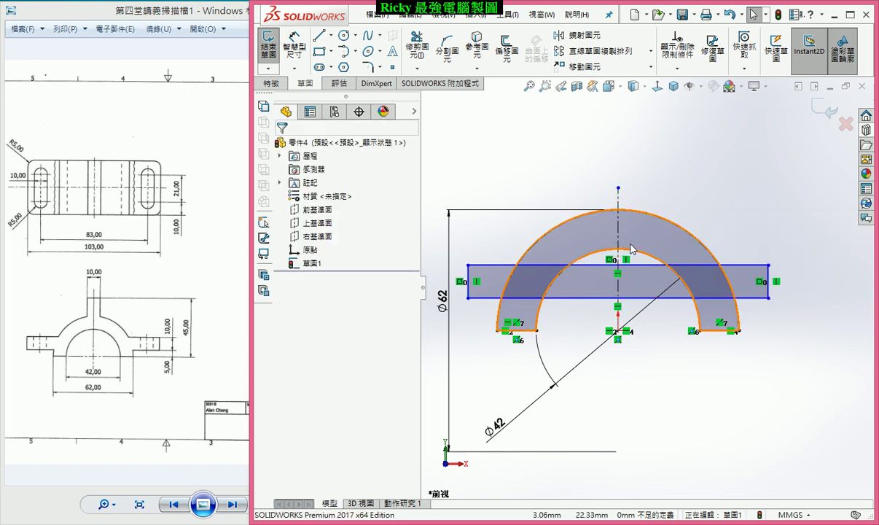
pyautogui.scroll(-2, 642, 172)
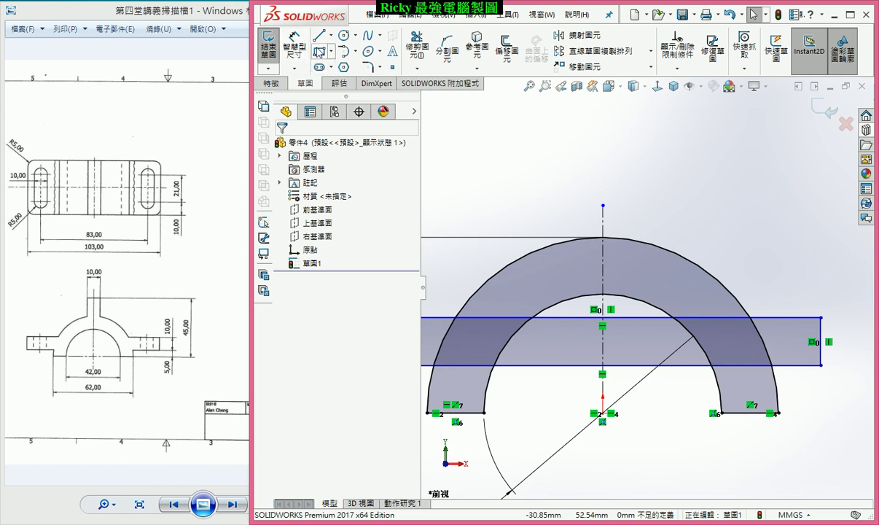
# Draw a small rib rectangle above the arch's crown
pyautogui.click(319, 51)
pyautogui.click(574, 183)
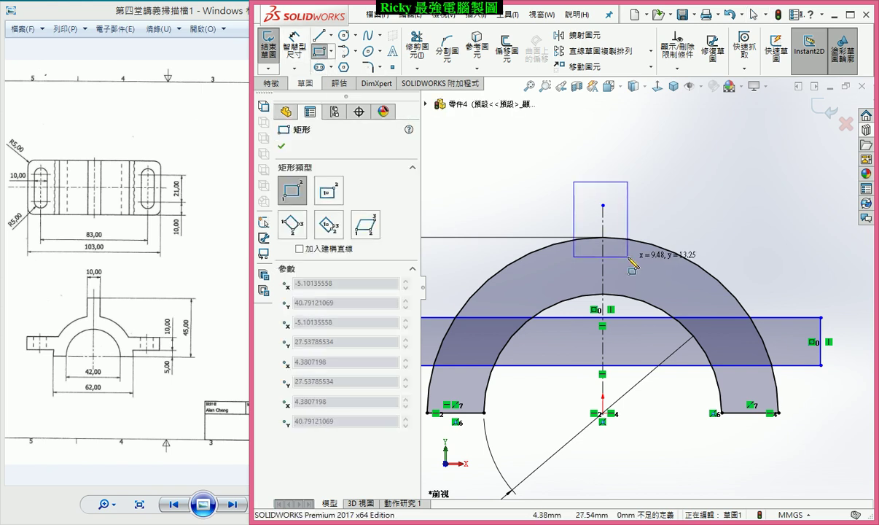
pyautogui.click(627, 257)
pyautogui.press('Escape')
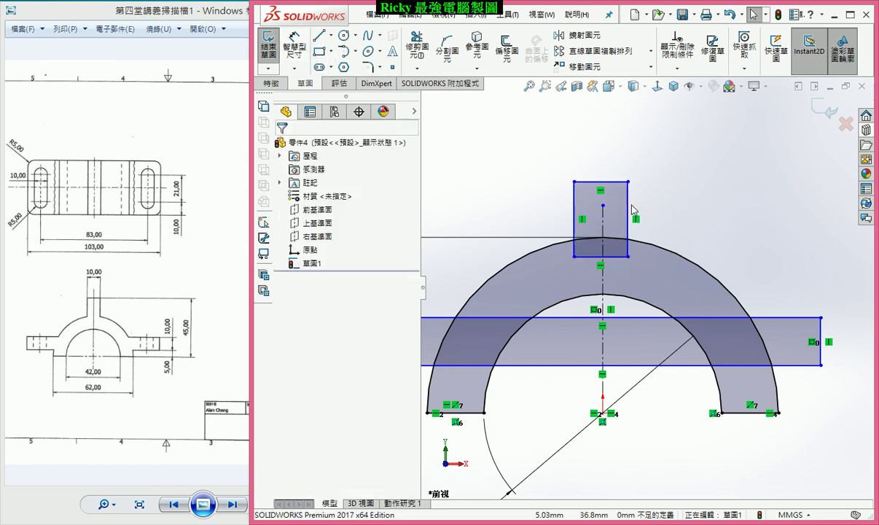
# Make the rib's left and right sides symmetric about the vertical centerline
pyautogui.click(628, 213)
pyautogui.keyDown('ctrl'); pyautogui.click(602, 215); pyautogui.keyUp('ctrl')
pyautogui.keyDown('ctrl'); pyautogui.click(575, 211); pyautogui.keyUp('ctrl')
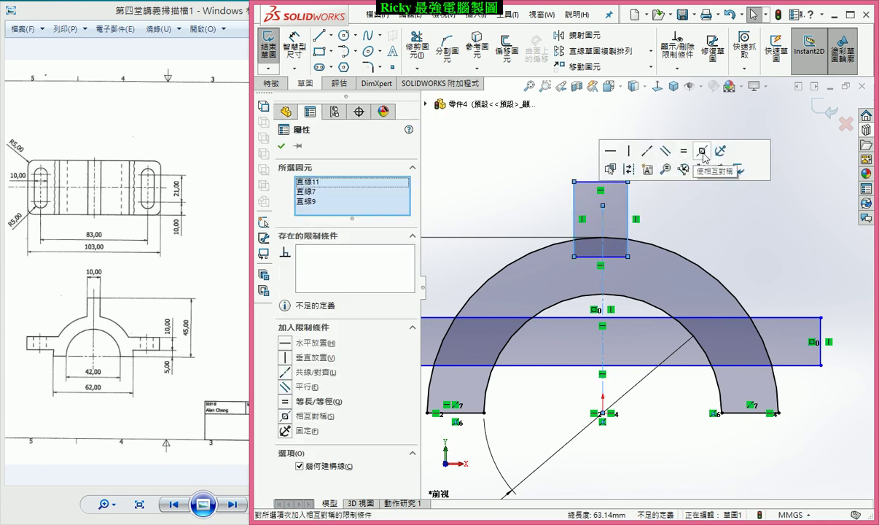
pyautogui.click(703, 156)
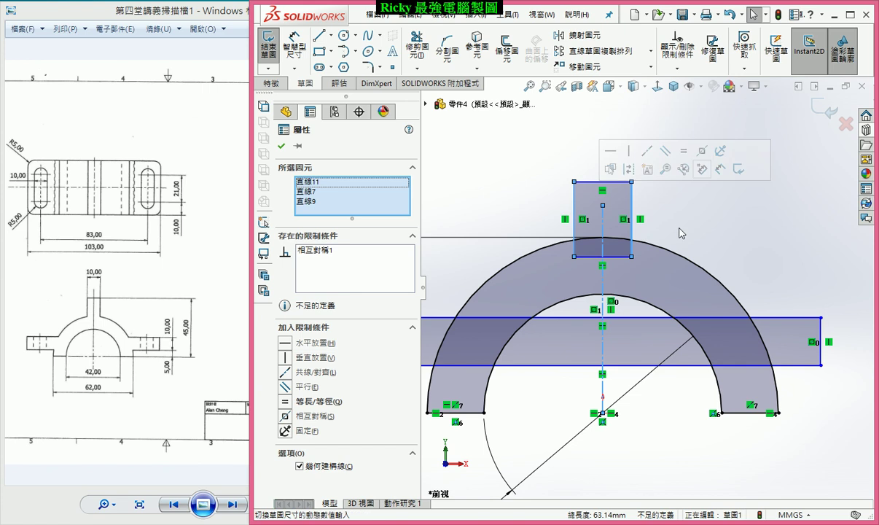
pyautogui.press('Escape')
pyautogui.scroll(3, 614, 236)
pyautogui.scroll(-1, 614, 236)
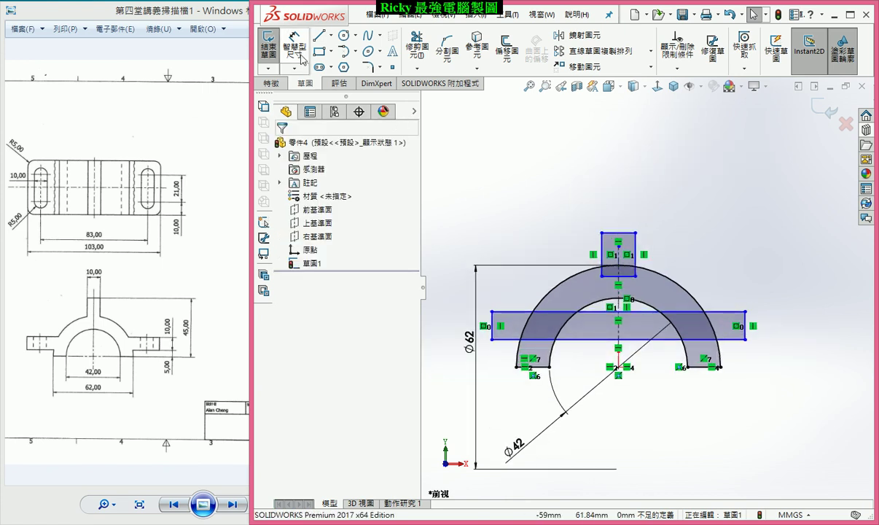
pyautogui.click(294, 47)
# Dimension the rib width to 10 and the base-to-rib-top height to 45
pyautogui.click(616, 234)
pyautogui.click(621, 204)
pyautogui.write('10')
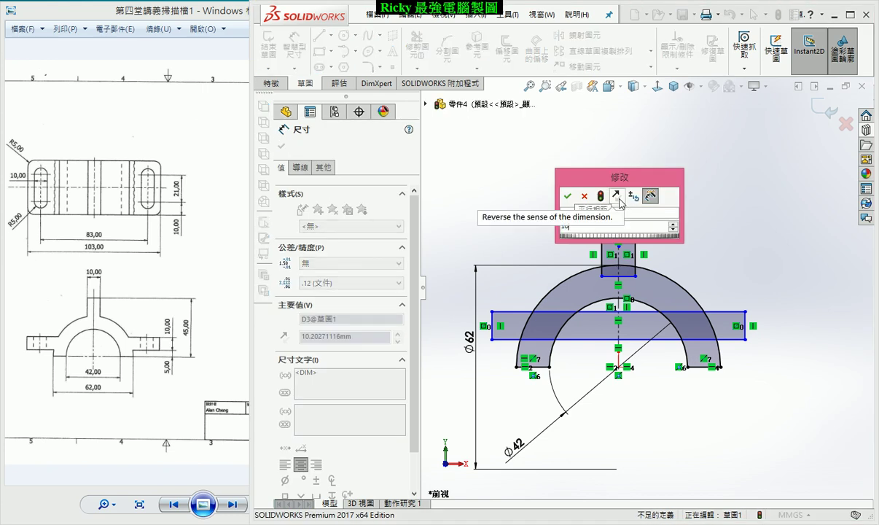
pyautogui.click(570, 197)
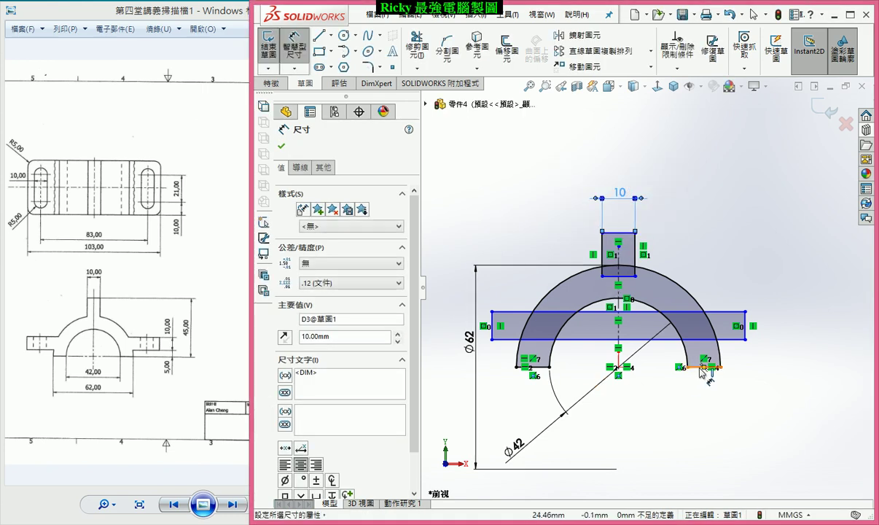
pyautogui.click(693, 367)
pyautogui.click(631, 235)
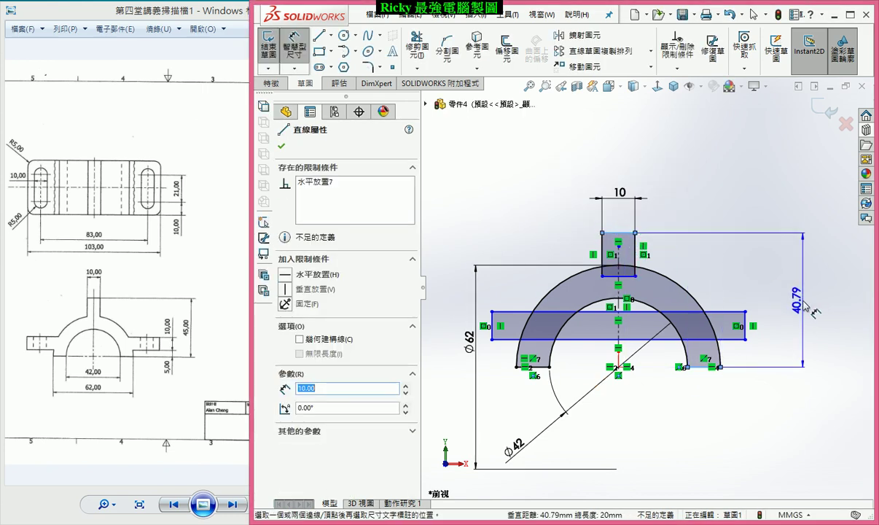
pyautogui.click(802, 303)
pyautogui.write('45')
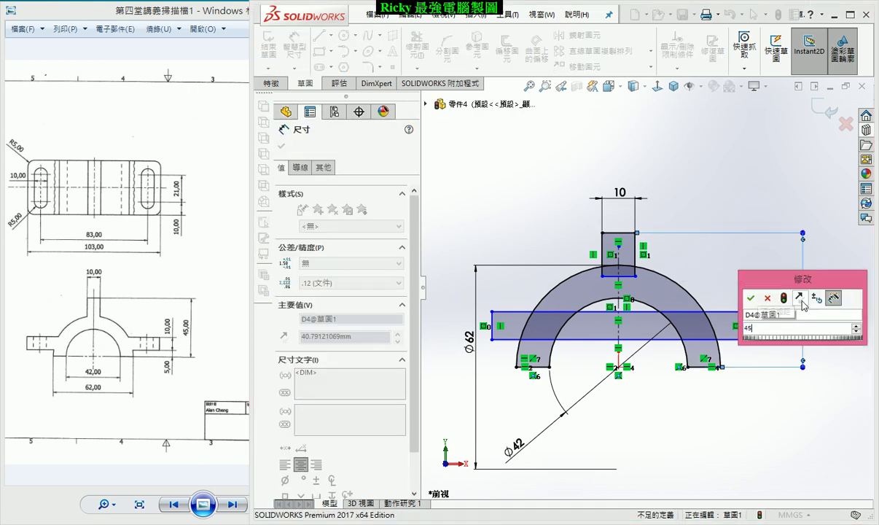
pyautogui.press('Return')
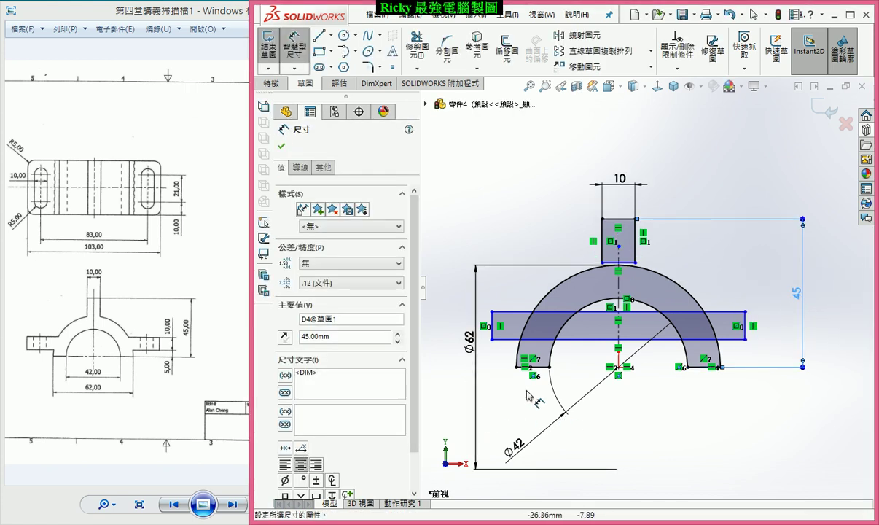
# Place a length dimension between the bar's two end edges
pyautogui.click(501, 327)
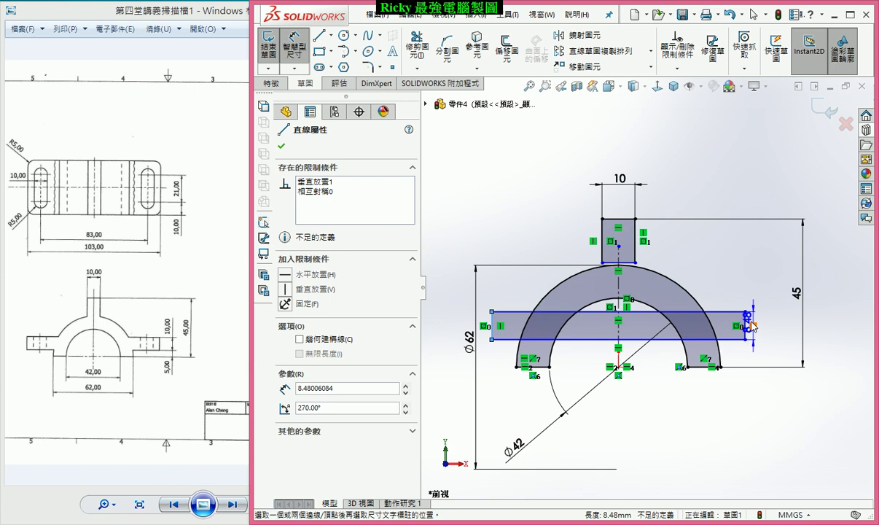
pyautogui.click(745, 324)
pyautogui.click(633, 447)
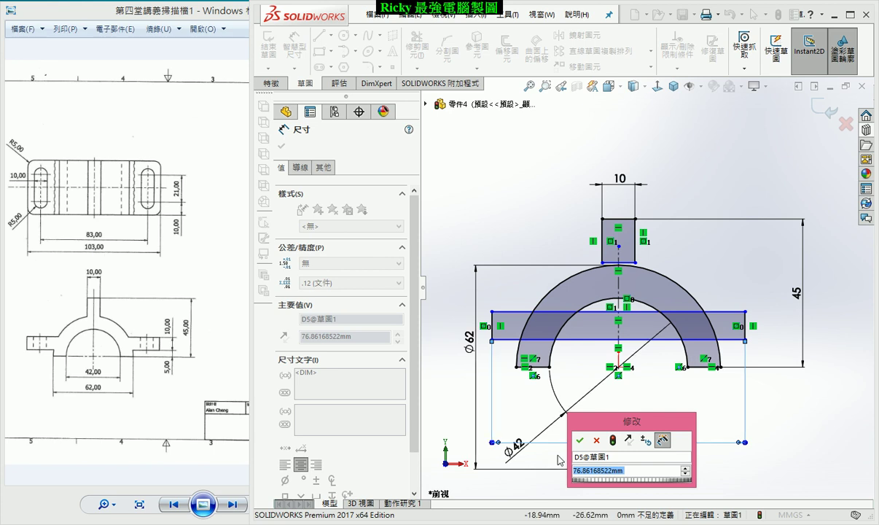
# Set the bar length to 103 and its end-edge thickness to 10
pyautogui.write('103')
pyautogui.press('Return')
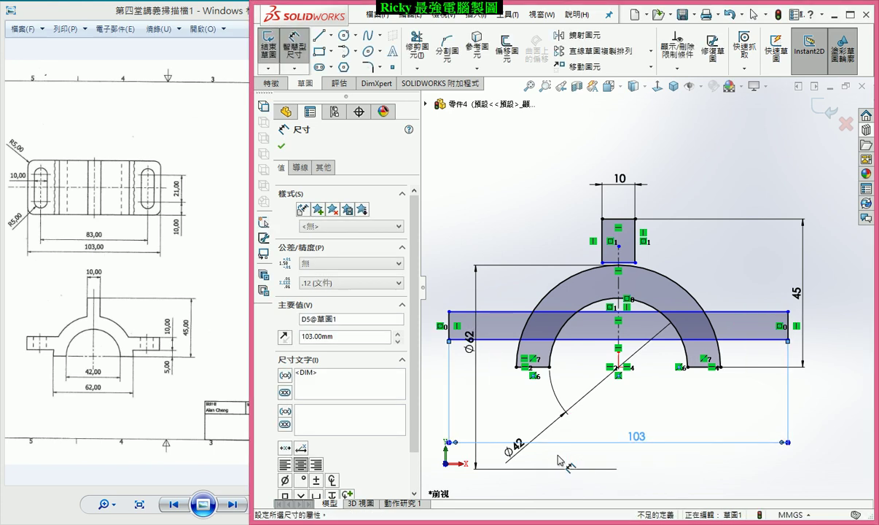
pyautogui.click(448, 324)
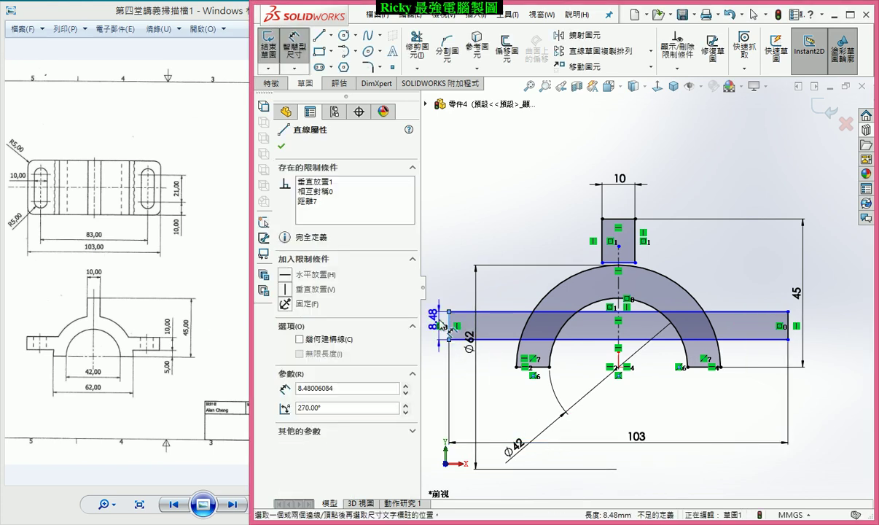
pyautogui.click(440, 323)
pyautogui.click(154, 324)
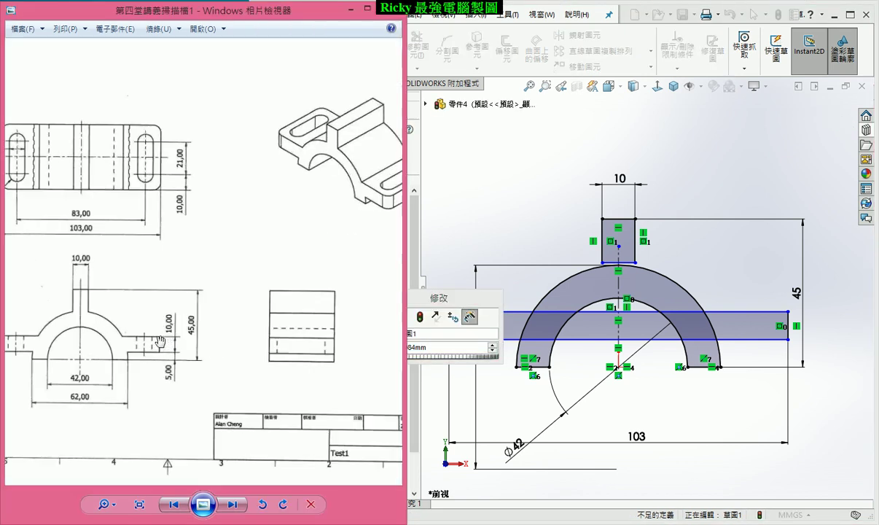
pyautogui.scroll(3, 162, 332)
pyautogui.click(400, 369)
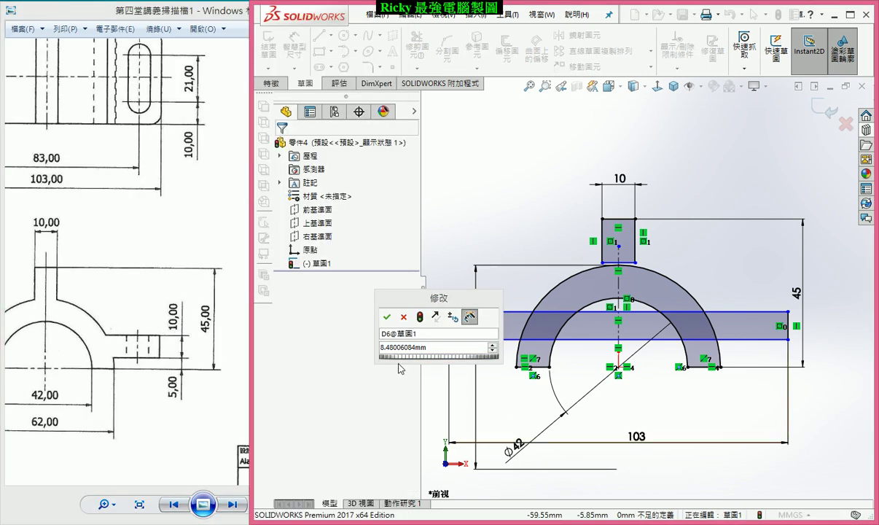
pyautogui.doubleClick(400, 350)
pyautogui.write('10')
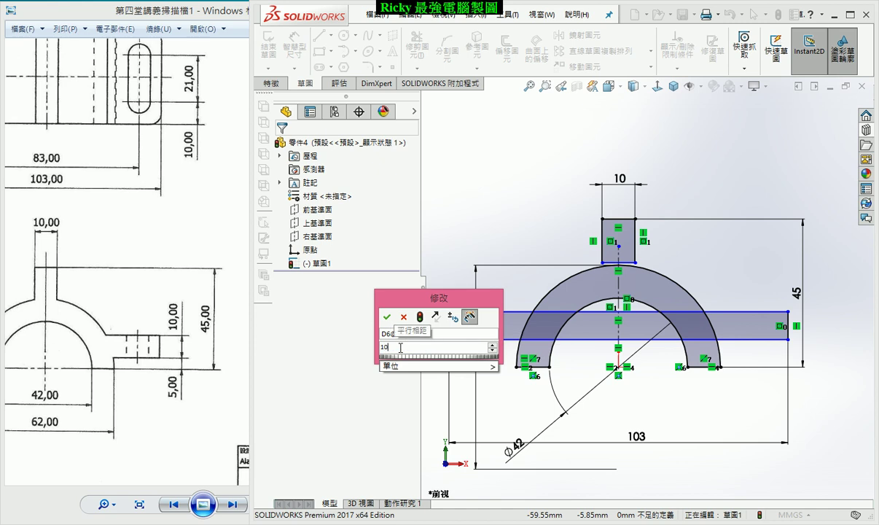
pyautogui.press('Return')
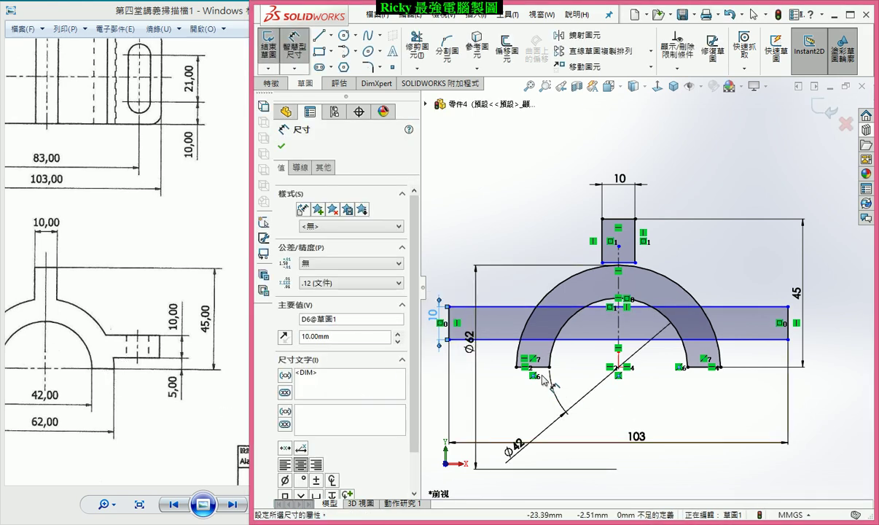
# Dimension the gap between the bar bottom and the arch base to 5
pyautogui.click(519, 368)
pyautogui.click(474, 339)
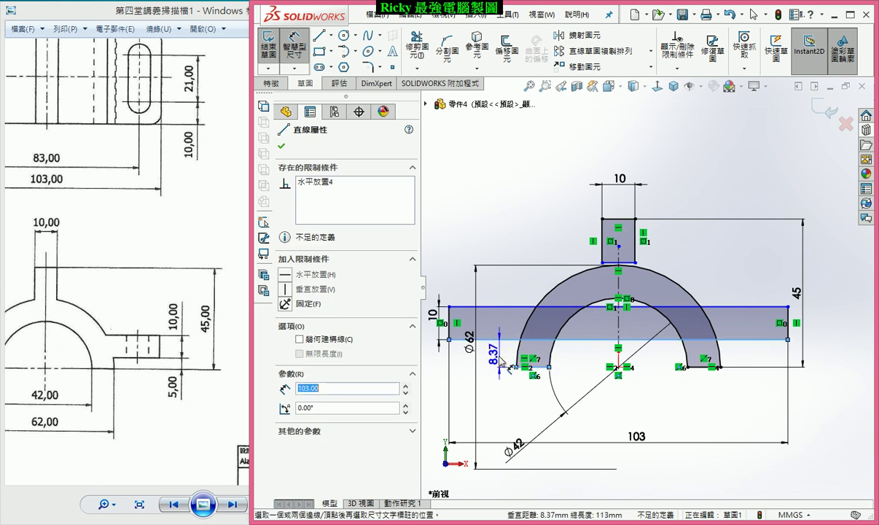
pyautogui.click(466, 350)
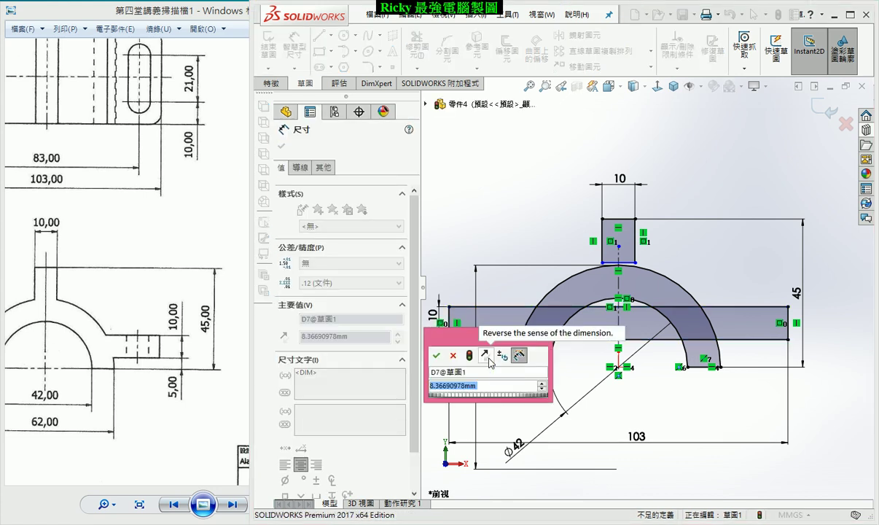
pyautogui.write('5')
pyautogui.press('Return')
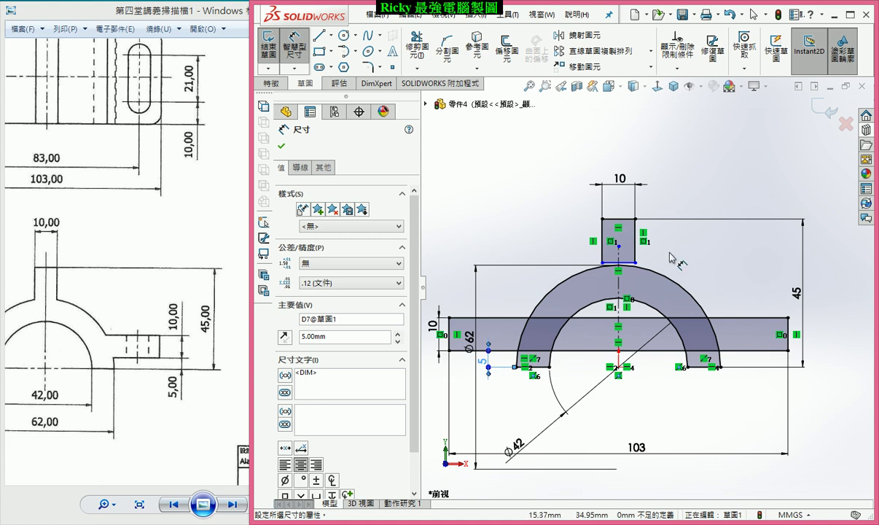
# Drag the rib's bottom edge down so it extends into the arch
pyautogui.press('Escape')
pyautogui.scroll(-3, 670, 263)
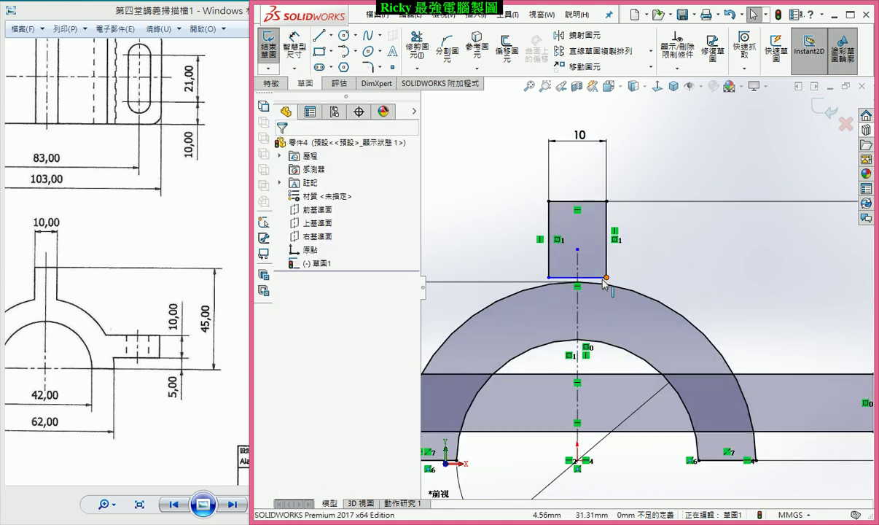
pyautogui.moveTo(560, 277); pyautogui.dragTo(596, 311)
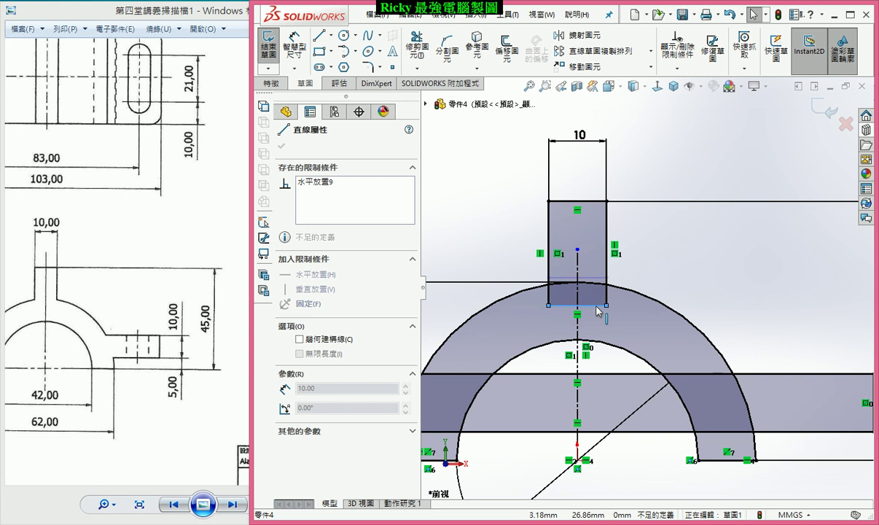
pyautogui.press('Escape')
# Zoom in and out to review the fully dimensioned bracket profile
pyautogui.scroll(3, 658, 287)
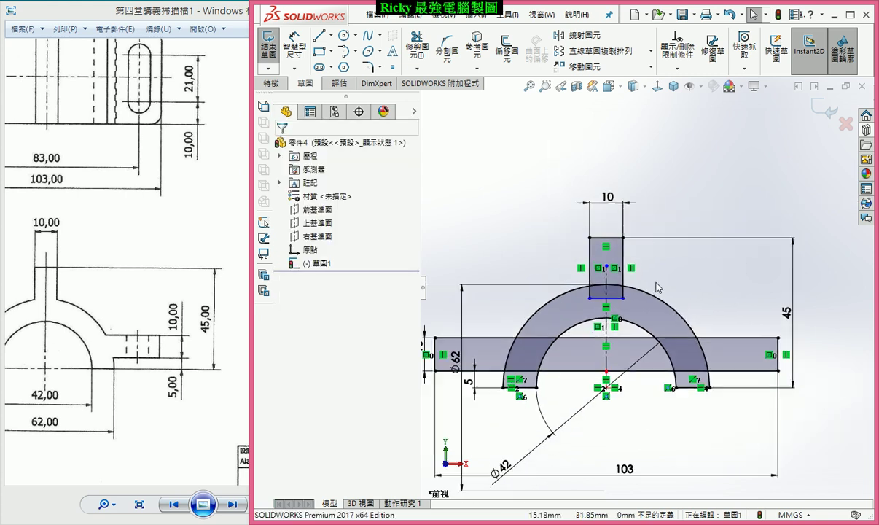
pyautogui.scroll(2, 658, 287)
pyautogui.scroll(-1, 496, 259)
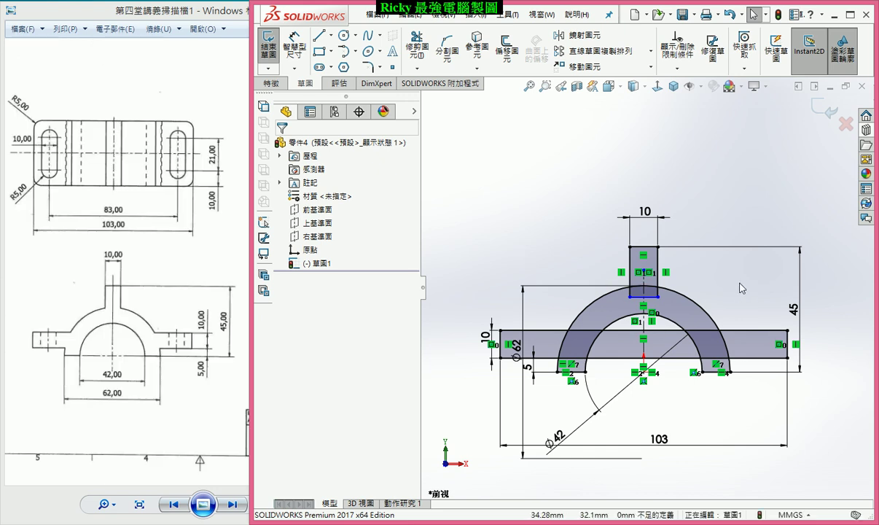
pyautogui.scroll(-3, 741, 288)
pyautogui.scroll(3, 702, 288)
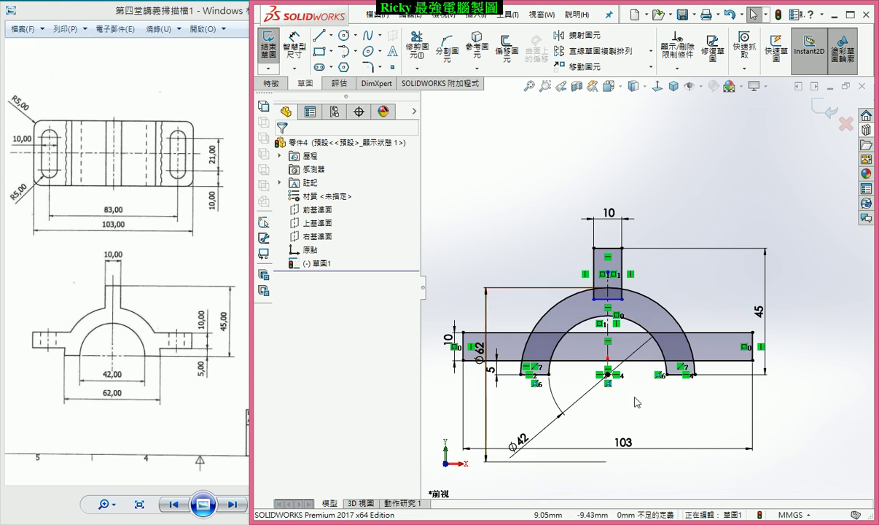
pyautogui.scroll(-2, 657, 386)
pyautogui.scroll(1, 655, 379)
pyautogui.scroll(-1, 675, 342)
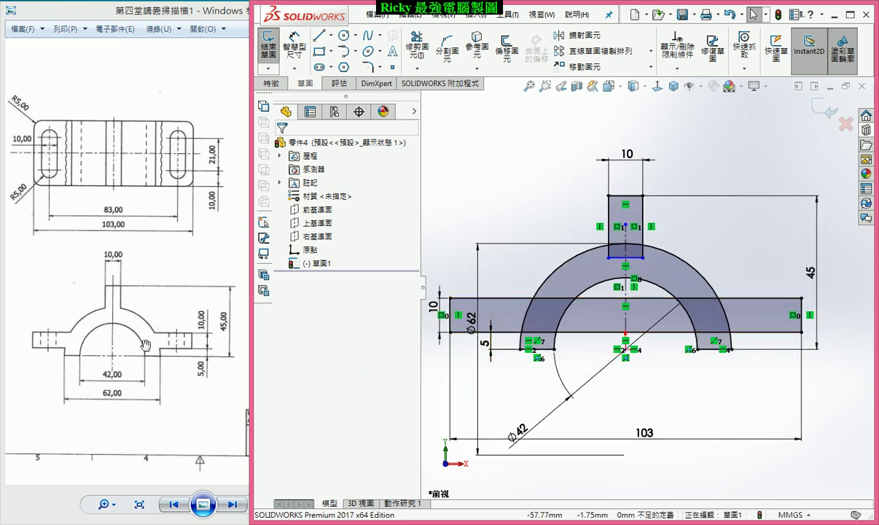
pyautogui.scroll(1, 660, 361)
pyautogui.scroll(-1, 662, 365)
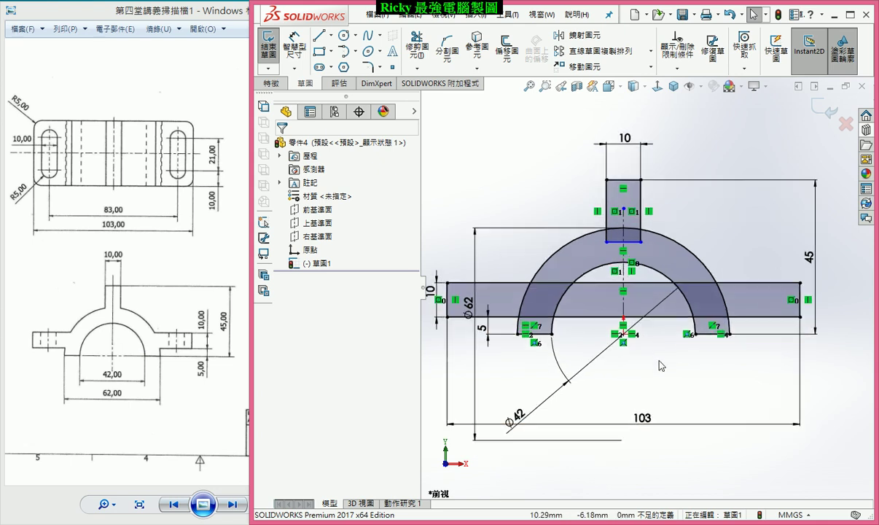
pyautogui.scroll(1, 648, 369)
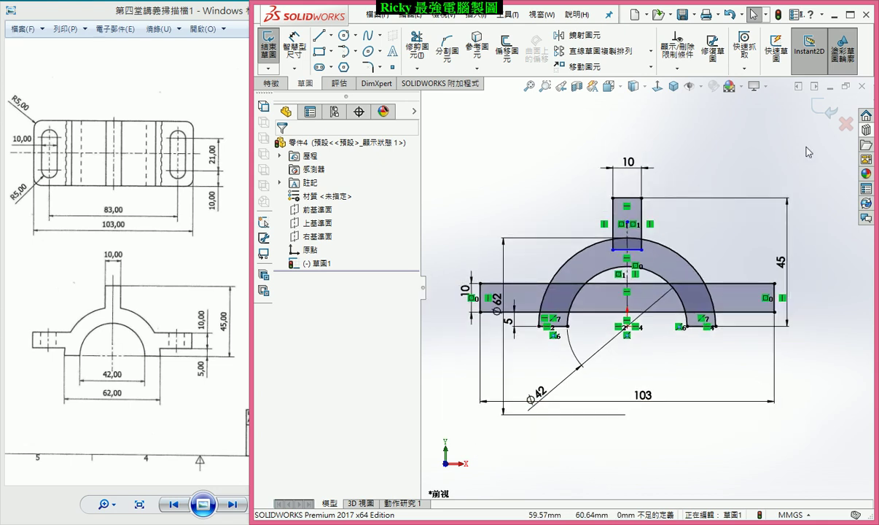
# Exit 草圖1, start an Extruded Boss/Base, then cancel it without extruding
pyautogui.click(829, 115)
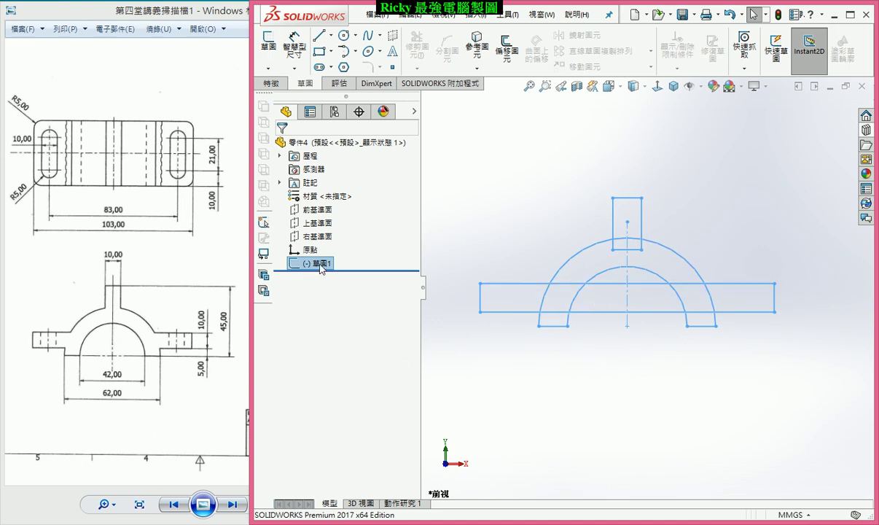
pyautogui.click(271, 83)
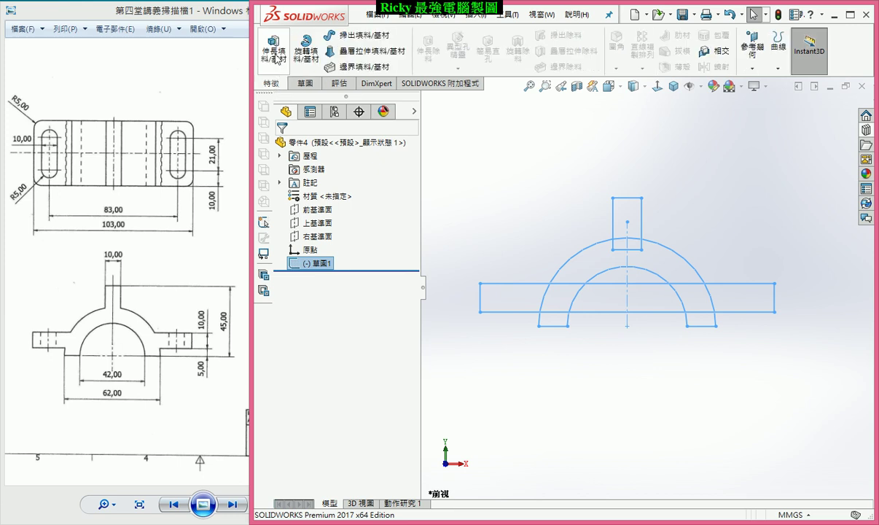
pyautogui.click(274, 53)
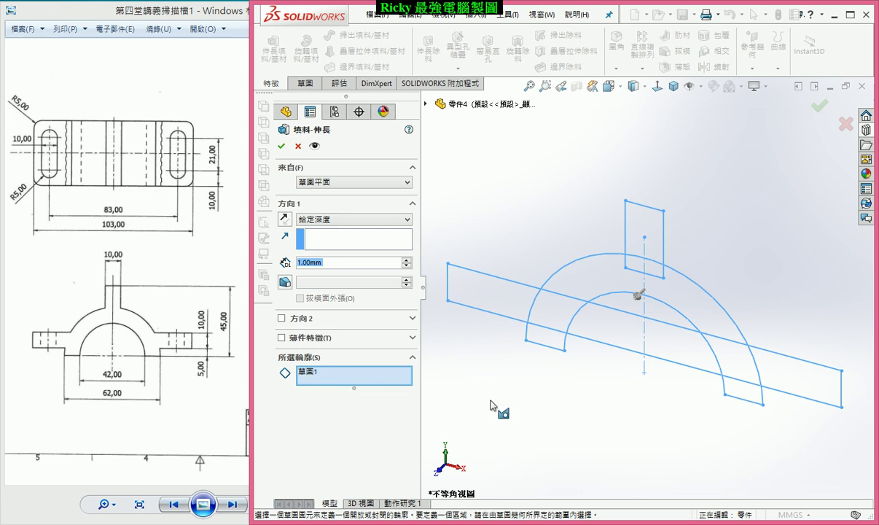
pyautogui.click(299, 147)
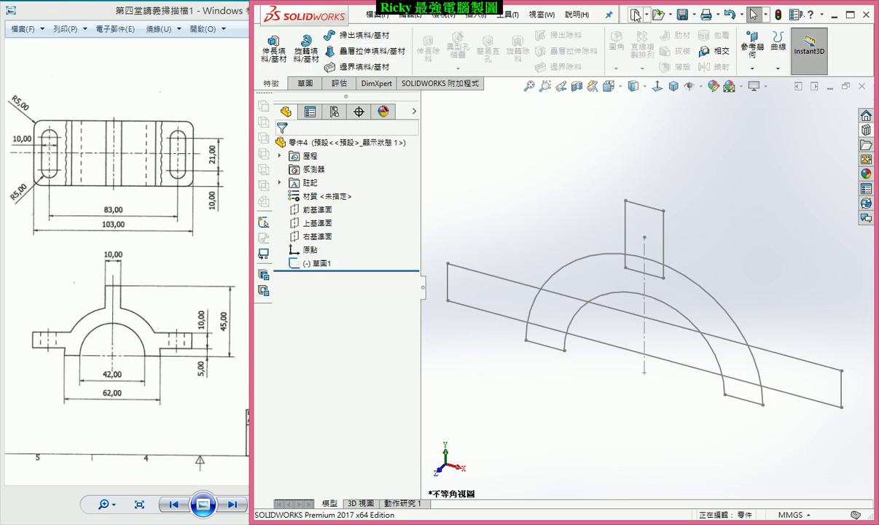
# Create a new demo part and open a sketch on the Front Plane
pyautogui.click(636, 14)
pyautogui.click(473, 397)
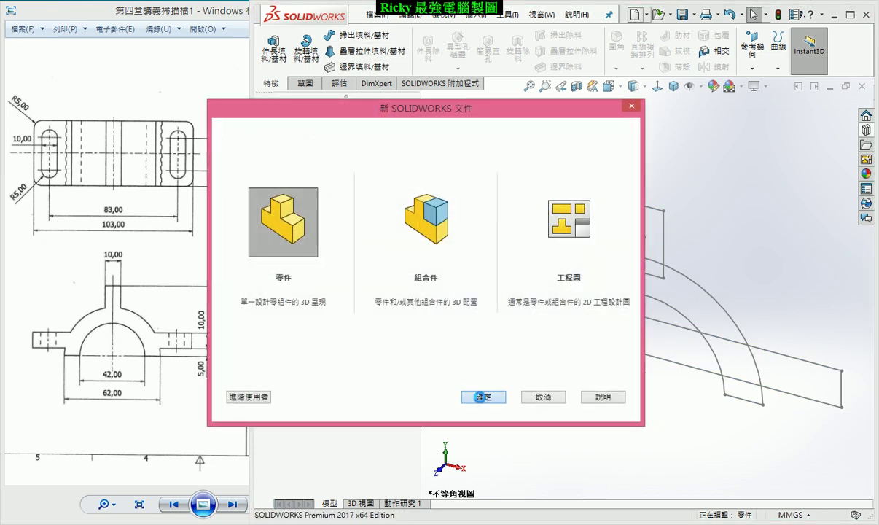
pyautogui.click(280, 64)
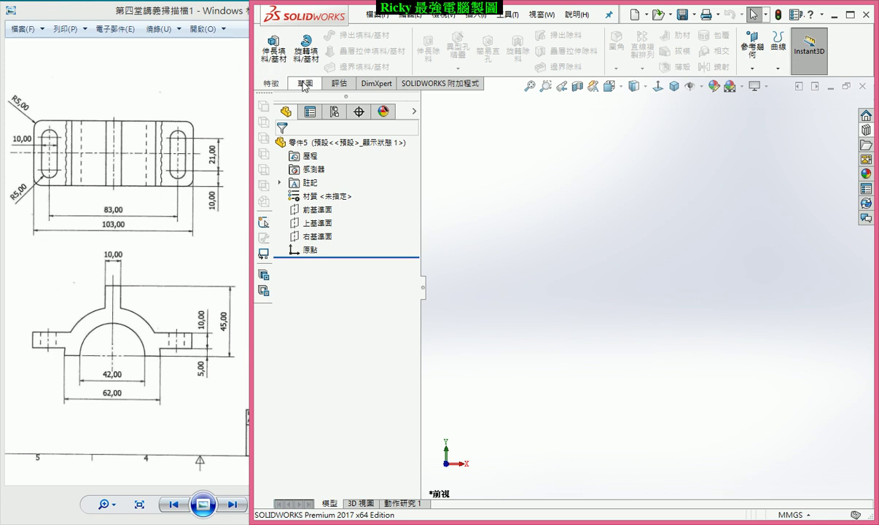
pyautogui.click(540, 208)
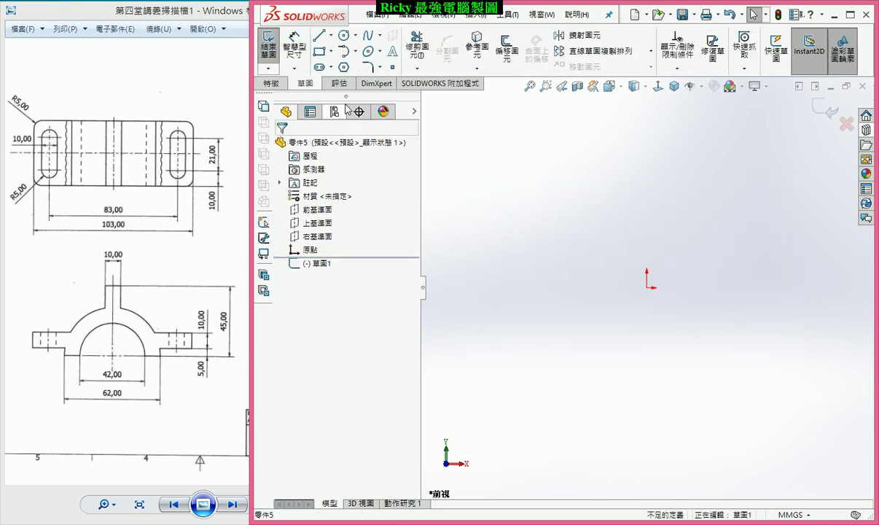
# Draw a circle near the origin and a rectangle overlapping its top
pyautogui.click(343, 35)
pyautogui.click(610, 287)
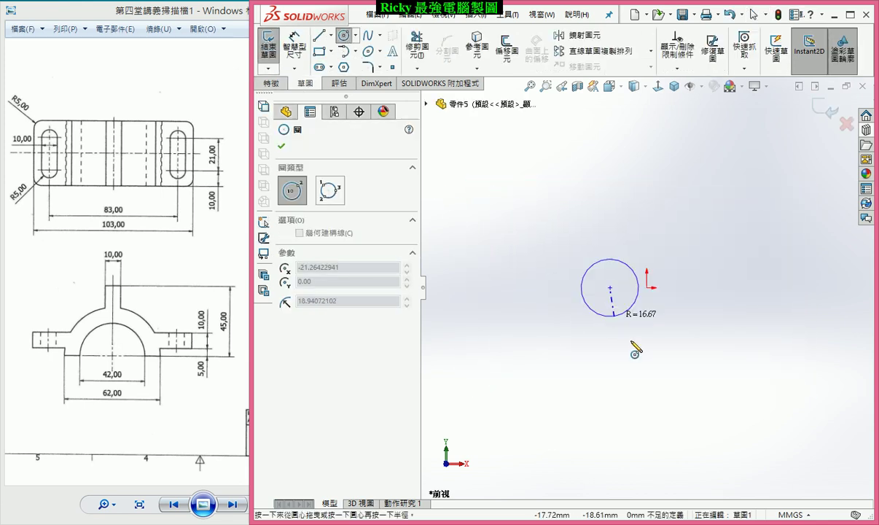
pyautogui.click(546, 289)
pyautogui.click(319, 52)
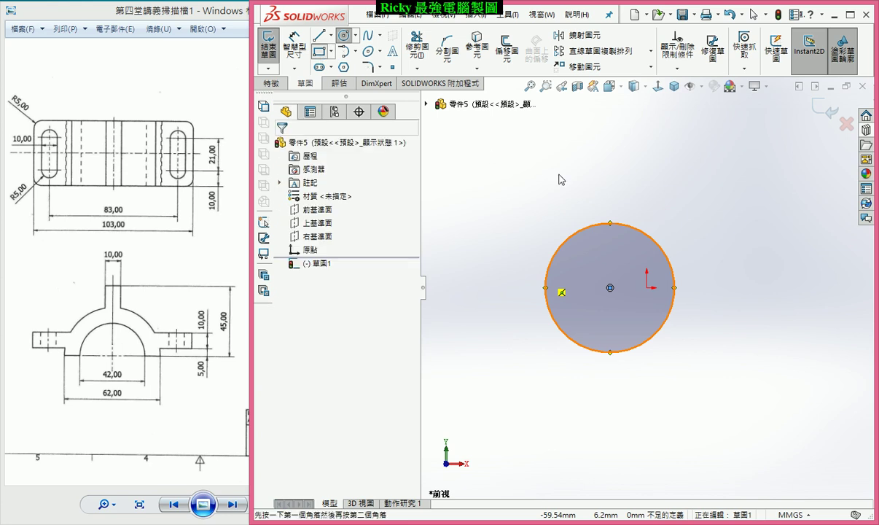
pyautogui.click(581, 200)
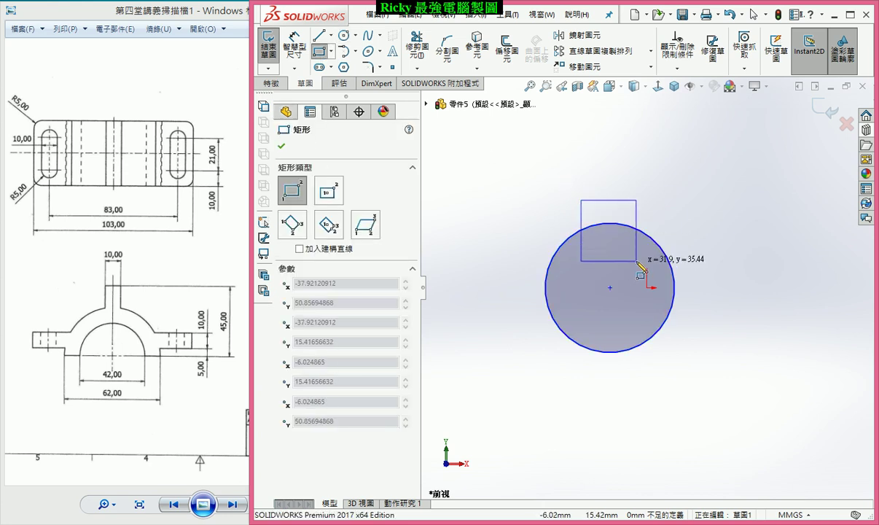
pyautogui.click(637, 261)
pyautogui.press('Escape')
# Trim the overlapping circle and rectangle segments into a single keyhole profile
pyautogui.click(409, 44)
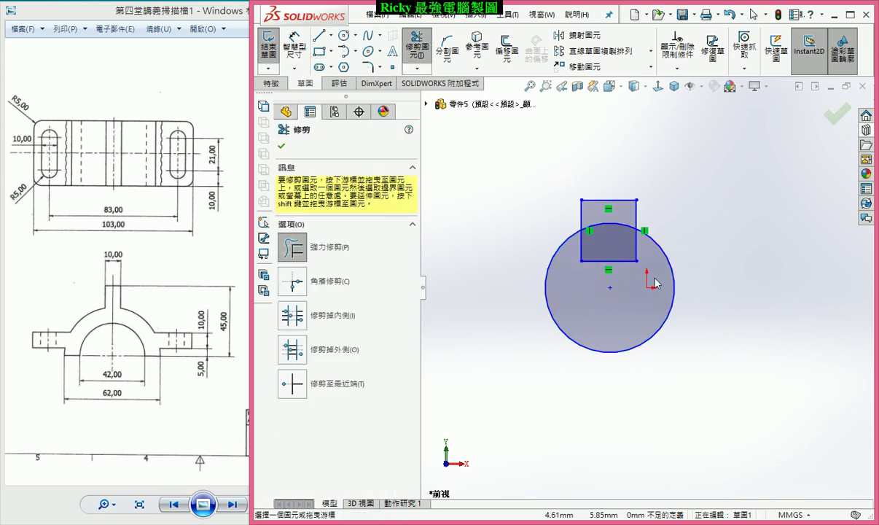
pyautogui.scroll(-2, 655, 274)
pyautogui.moveTo(632, 242)
pyautogui.mouseDown()
pyautogui.moveTo(582, 263)
pyautogui.moveTo(540, 246)
pyautogui.moveTo(599, 197)
pyautogui.mouseUp()
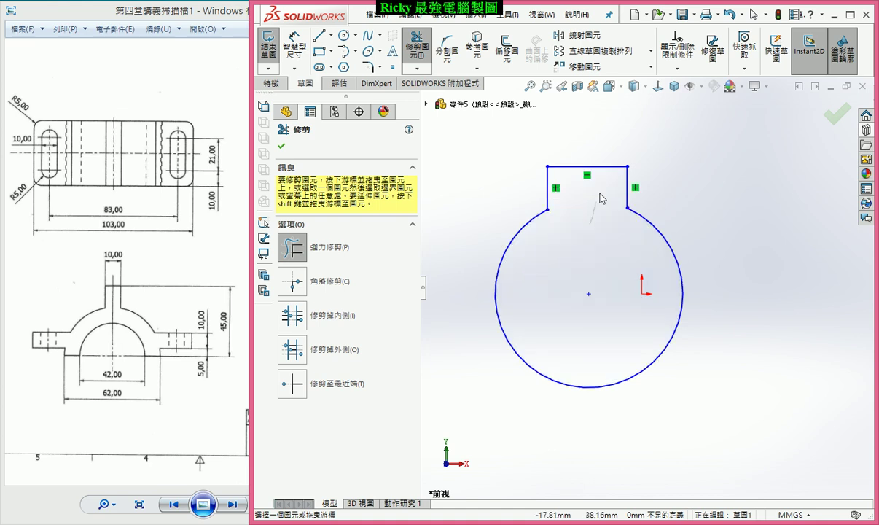
pyautogui.press('Escape')
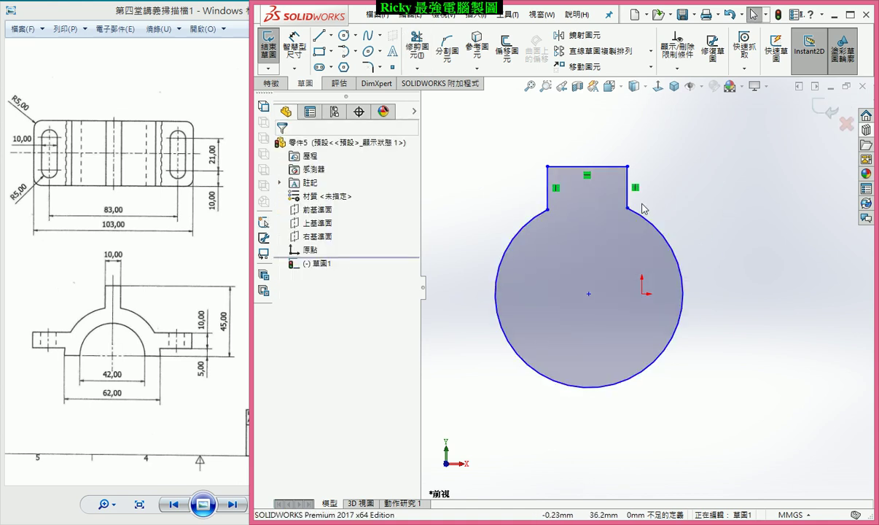
# Exit the sketch, preview and cancel an extrusion, then close 零件5 without saving
pyautogui.click(820, 110)
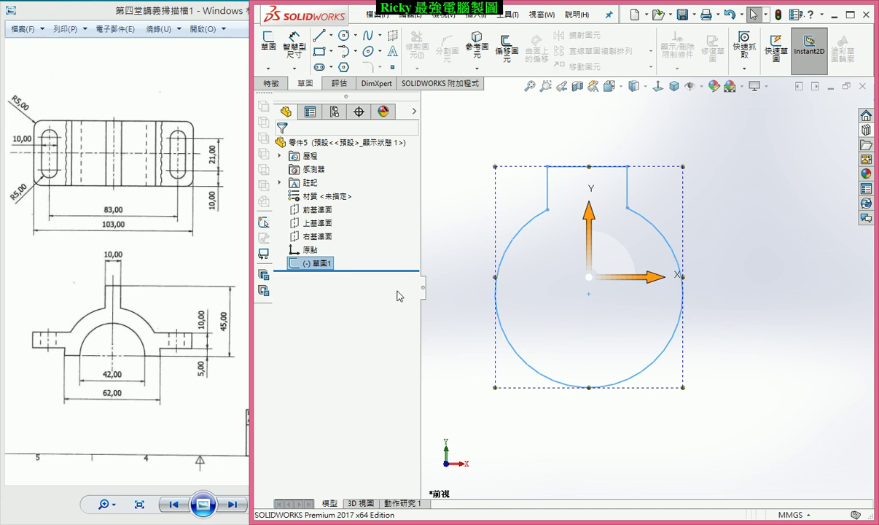
pyautogui.click(268, 84)
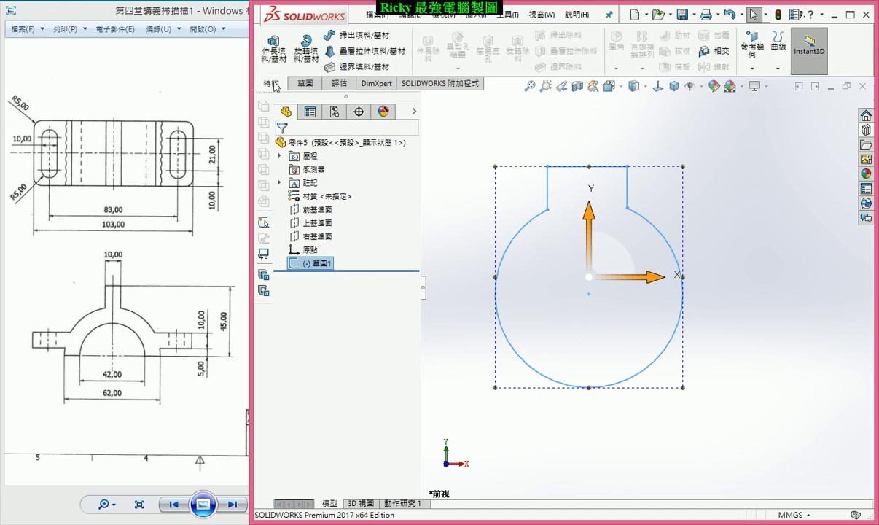
pyautogui.click(274, 51)
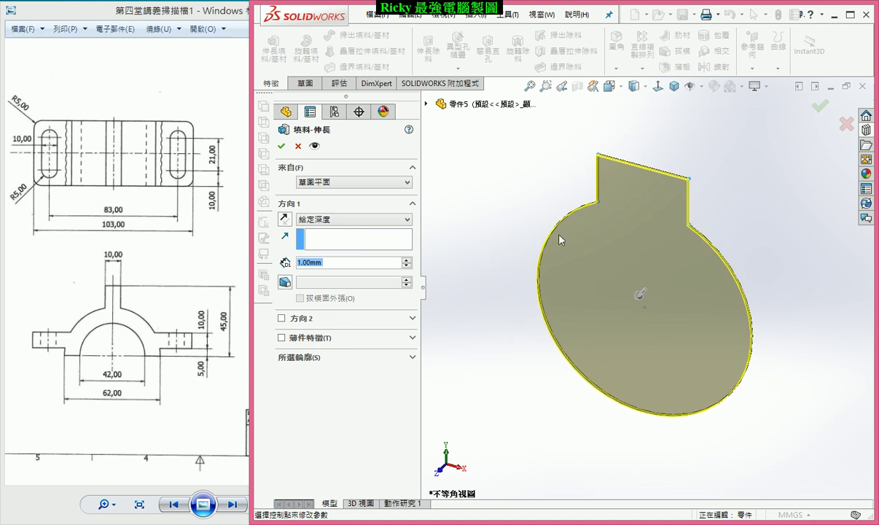
pyautogui.click(845, 125)
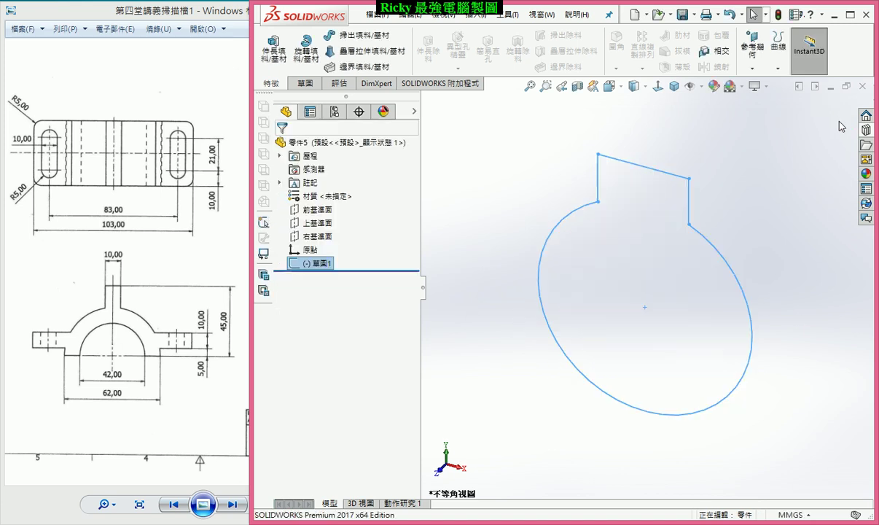
pyautogui.click(864, 87)
pyautogui.click(394, 268)
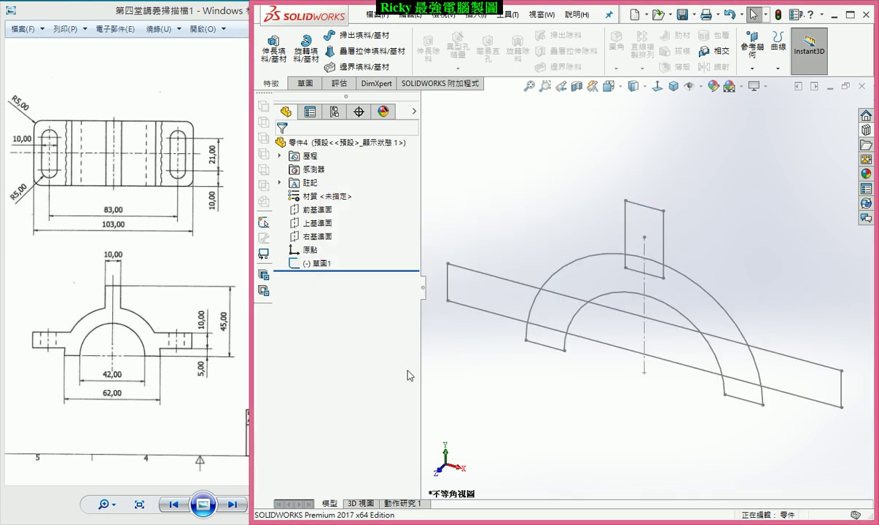
# Start an extrude on the profile sketch and pick the left flange, middle, arc and lower regions
pyautogui.click(321, 264)
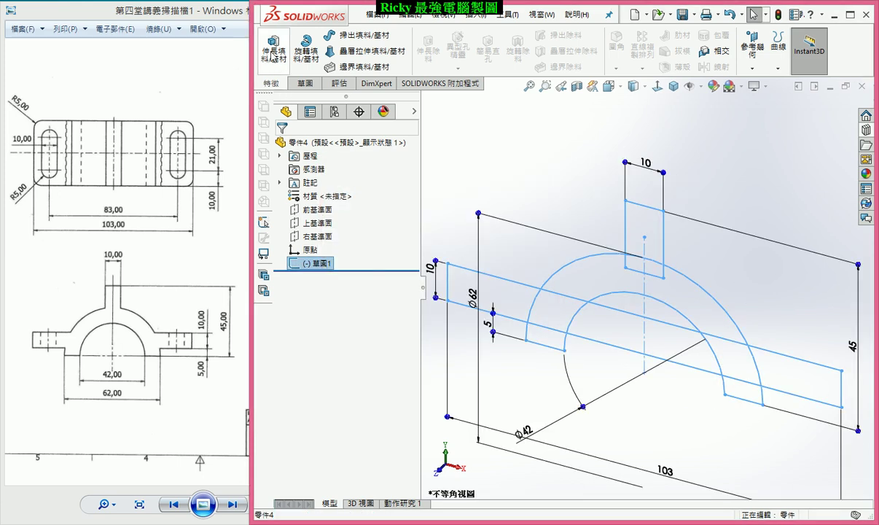
pyautogui.click(271, 59)
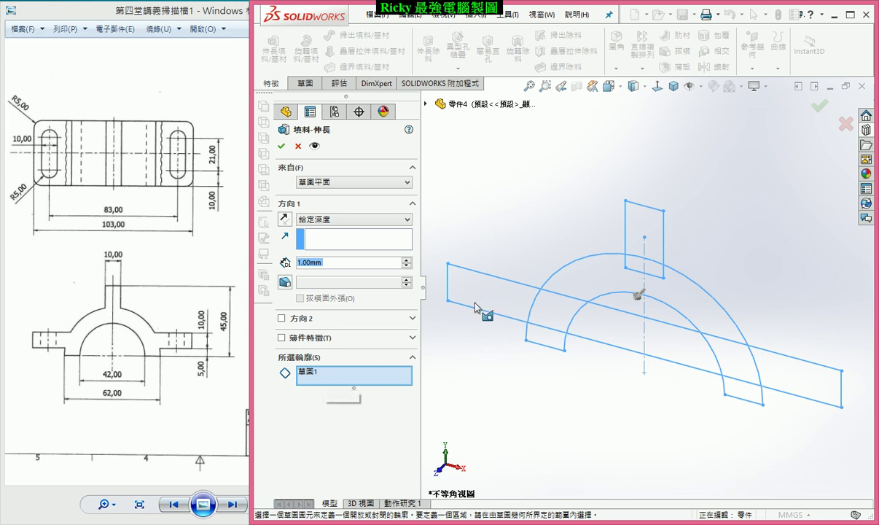
pyautogui.click(326, 375)
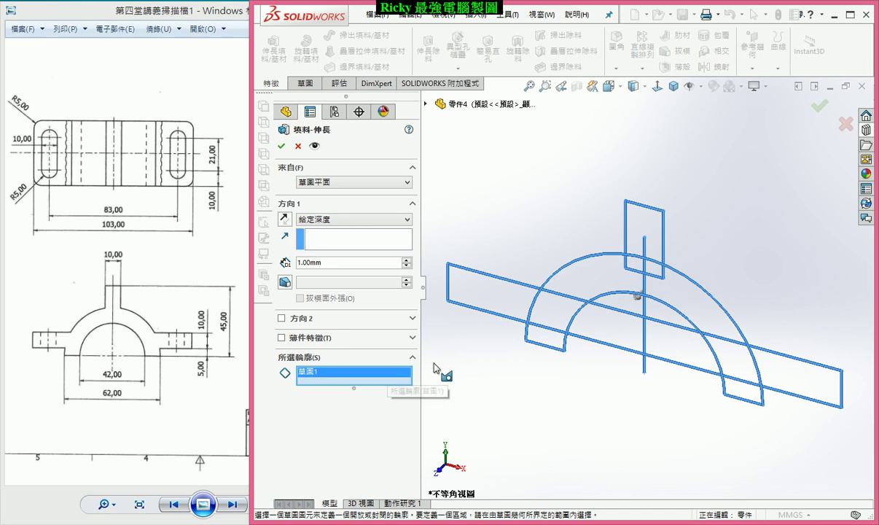
pyautogui.click(495, 297)
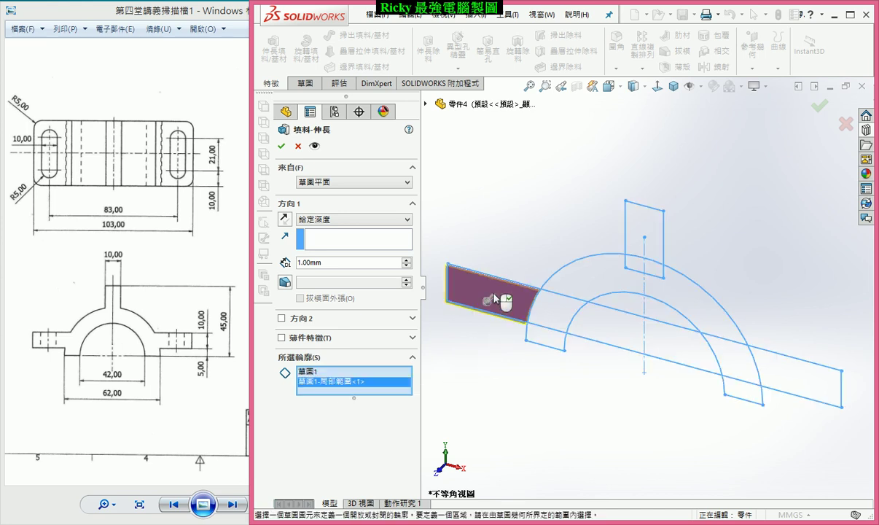
pyautogui.click(561, 313)
pyautogui.click(581, 284)
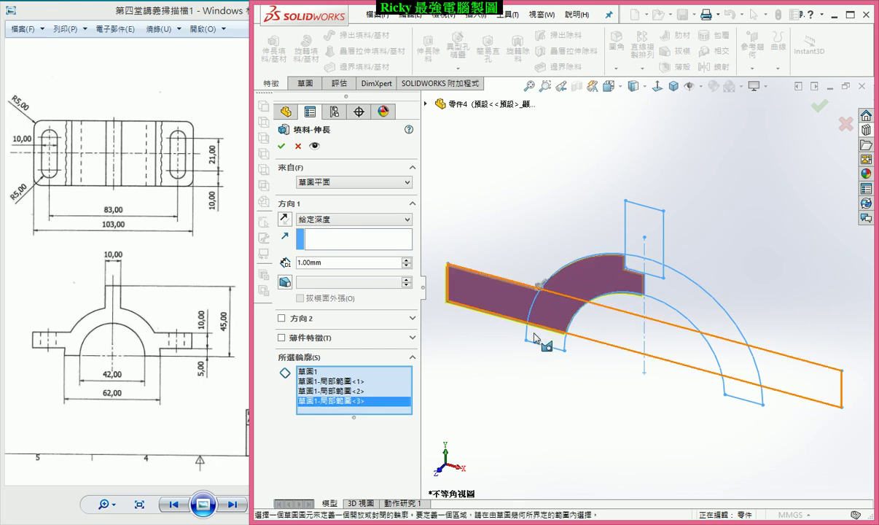
pyautogui.click(538, 342)
# Add the upper-right rectangle, right arc, lower arc, band and top regions to the contours
pyautogui.click(646, 237)
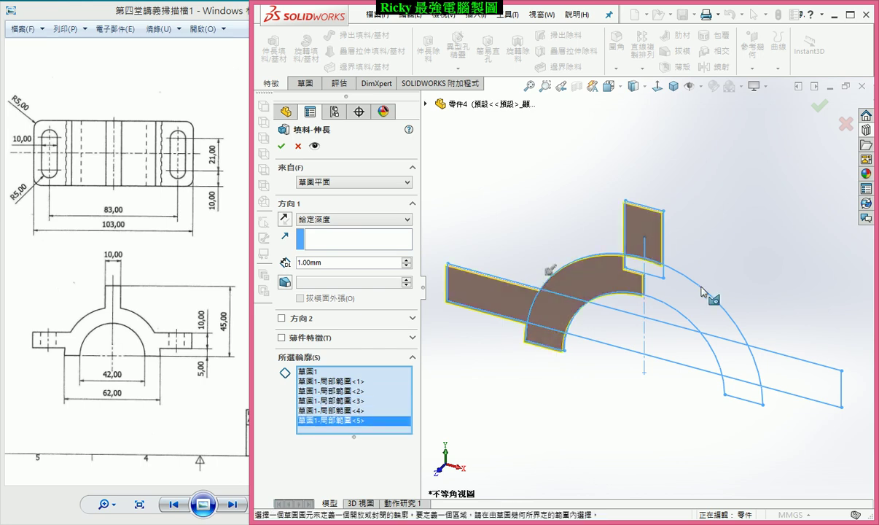
pyautogui.click(683, 309)
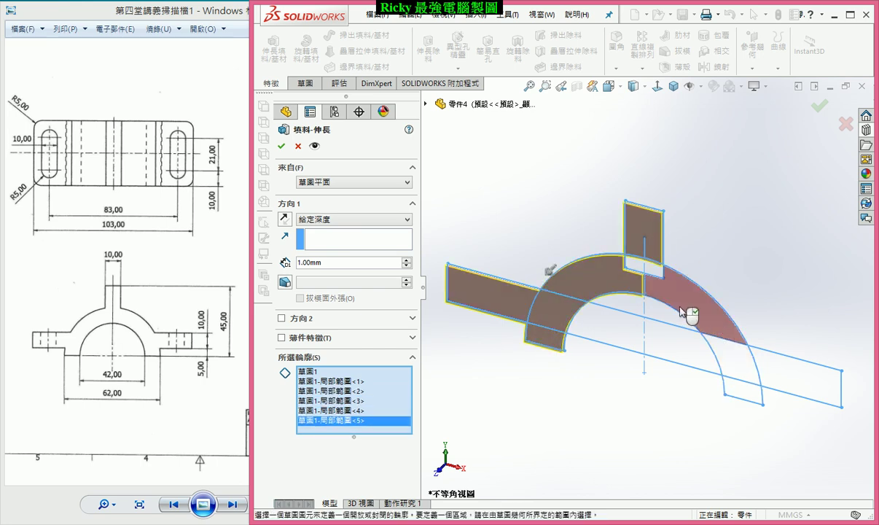
pyautogui.click(638, 268)
pyautogui.click(740, 368)
pyautogui.click(779, 372)
pyautogui.click(755, 391)
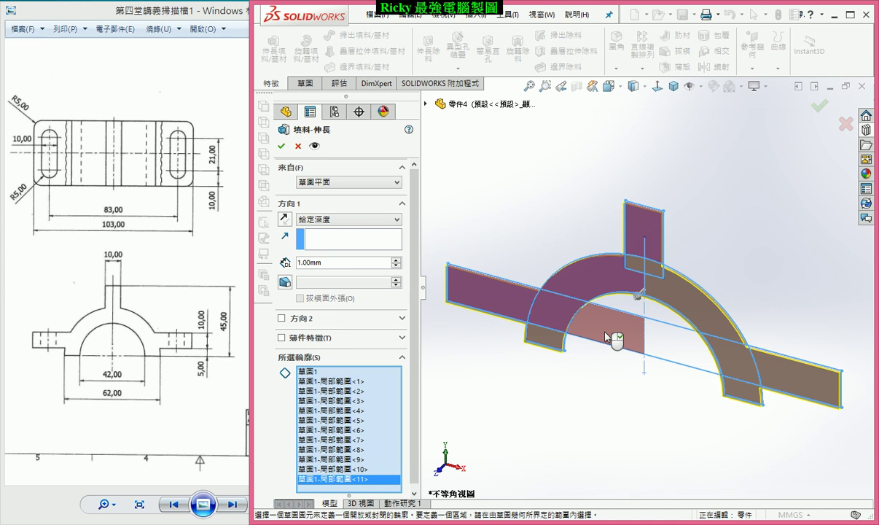
pyautogui.moveTo(614, 406); pyautogui.dragTo(632, 395, button='middle')
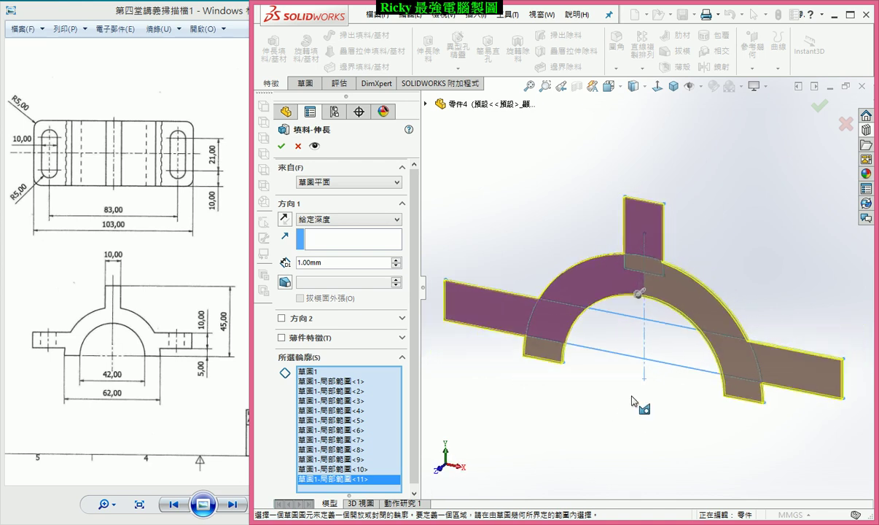
# Set the extrude to Mid Plane at 41 mm and create the first solid
pyautogui.click(330, 221)
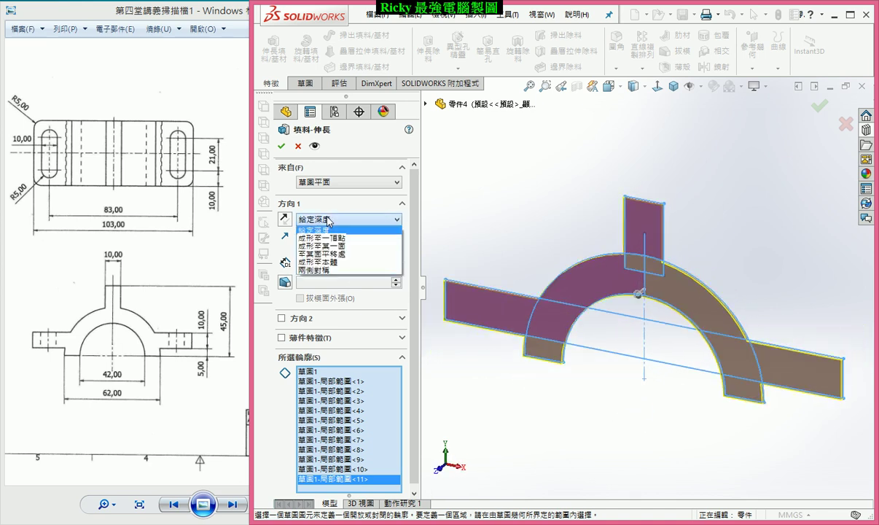
pyautogui.click(330, 270)
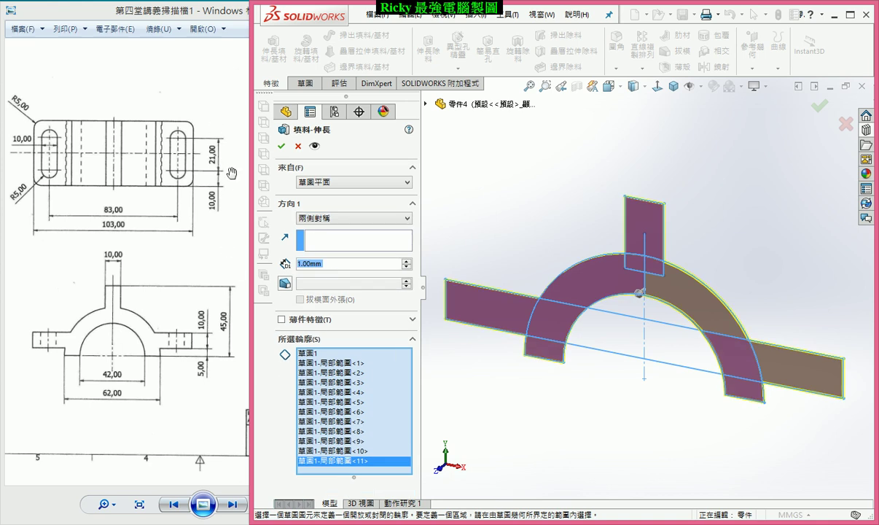
pyautogui.write('41')
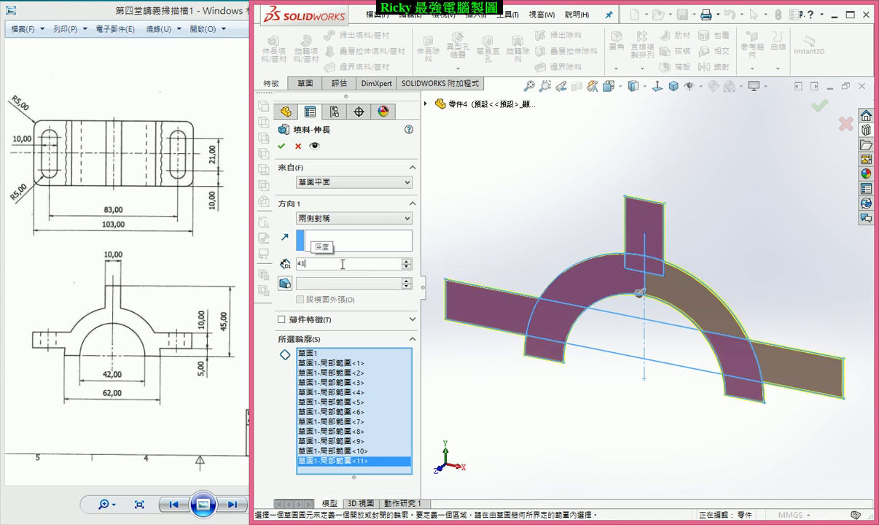
pyautogui.press('Return')
pyautogui.moveTo(603, 402)
pyautogui.mouseDown(button='middle')
pyautogui.moveTo(571, 431)
pyautogui.moveTo(603, 439)
pyautogui.mouseUp(button='middle')
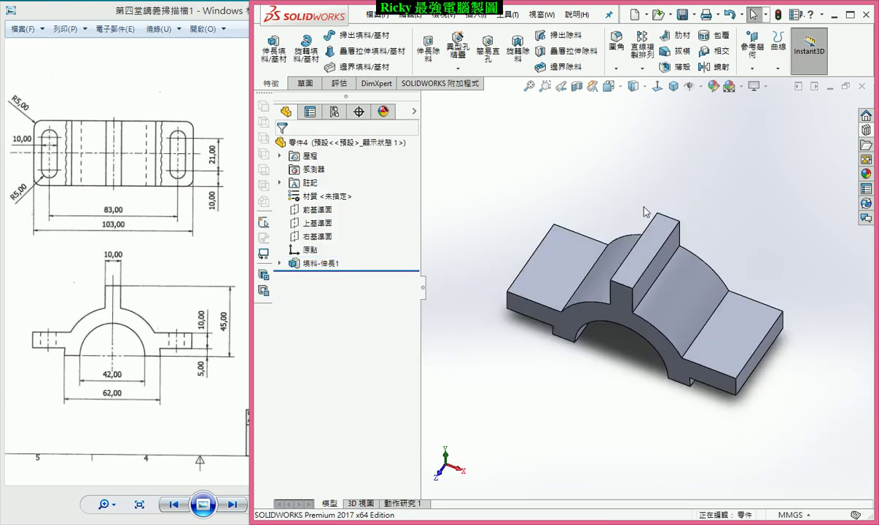
# Delete 填料-伸長1 from the FeatureManager tree and reselect the profile sketch 草圖1
pyautogui.scroll(-1, 644, 213)
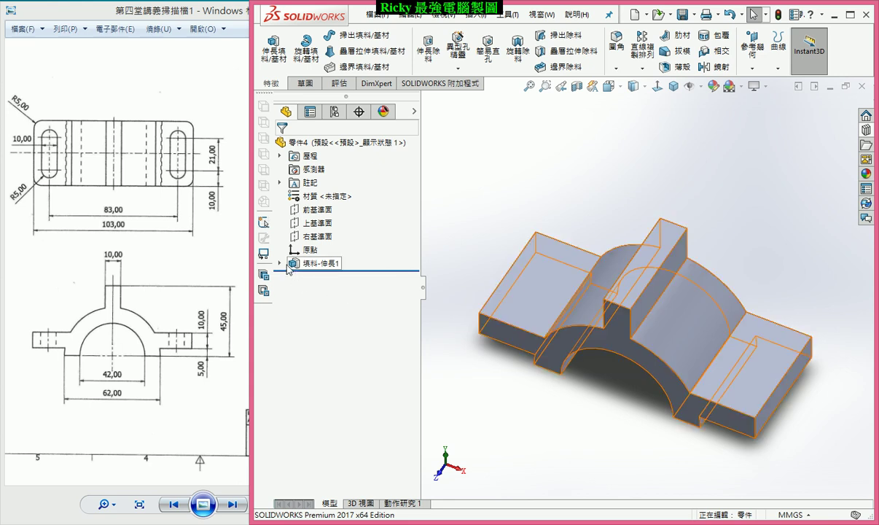
pyautogui.rightClick(324, 270)
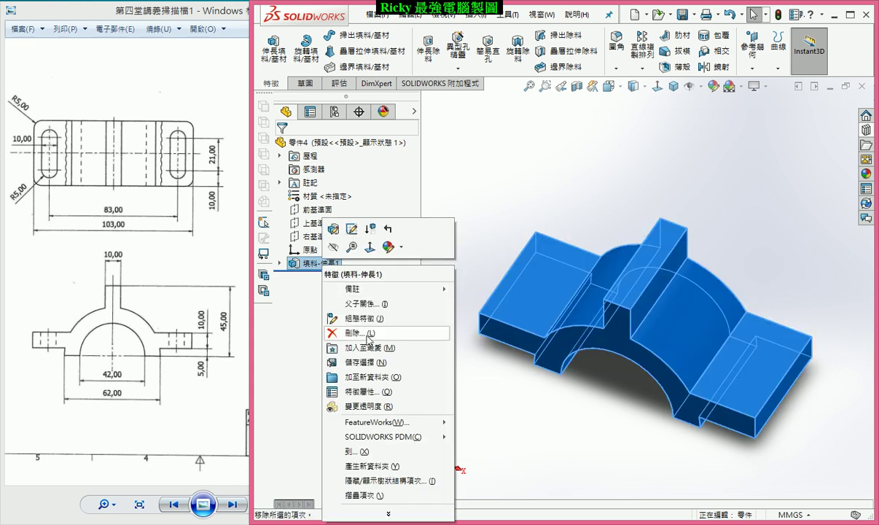
pyautogui.click(314, 322)
pyautogui.click(380, 324)
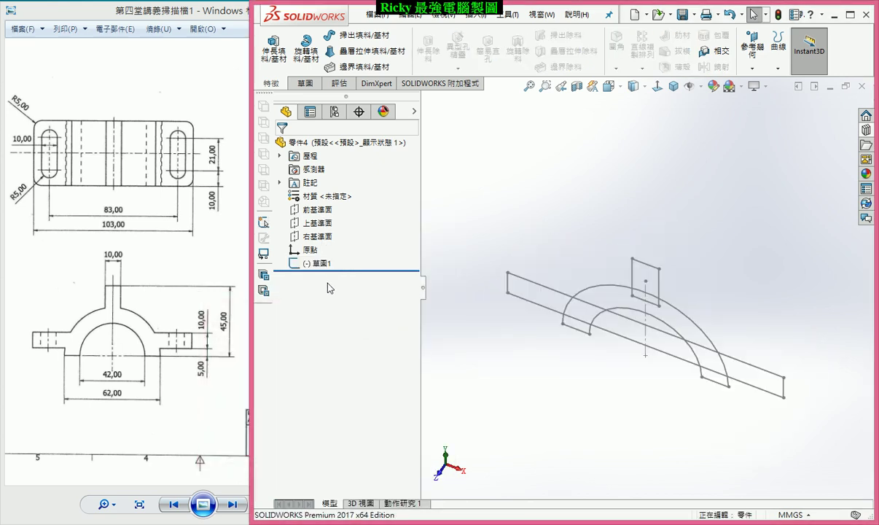
pyautogui.click(325, 265)
# Edit Sketch1 and power-trim the top rectangle's bottom line and the band lines inside the inner arc
pyautogui.click(337, 227)
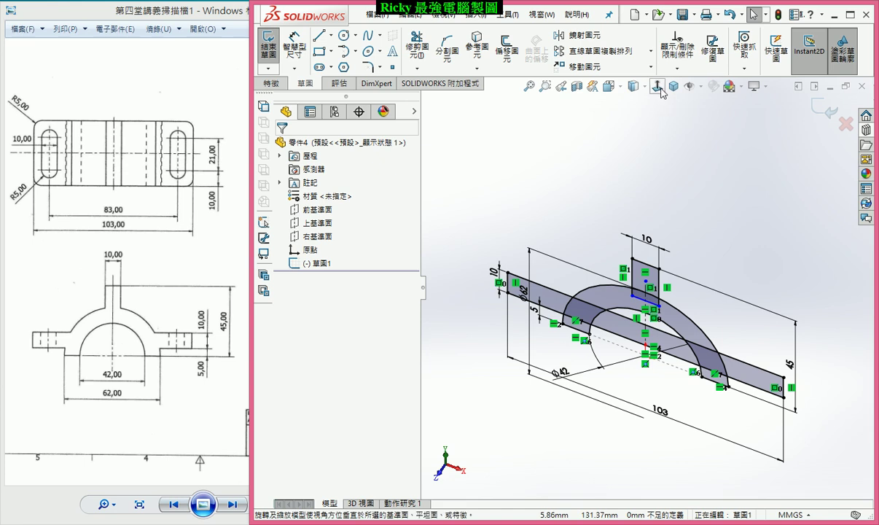
pyautogui.scroll(-3, 642, 250)
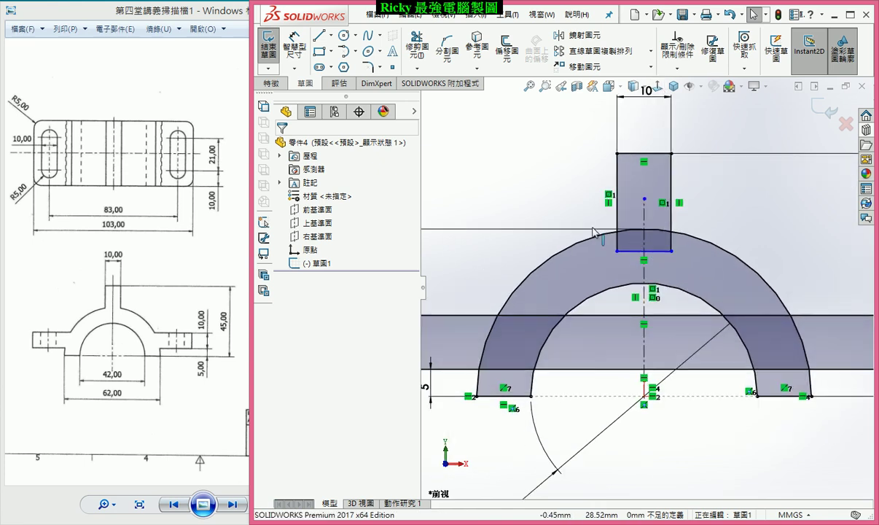
pyautogui.click(416, 44)
pyautogui.scroll(-2, 690, 263)
pyautogui.moveTo(691, 263)
pyautogui.mouseDown()
pyautogui.moveTo(602, 250)
pyautogui.moveTo(642, 220)
pyautogui.mouseUp()
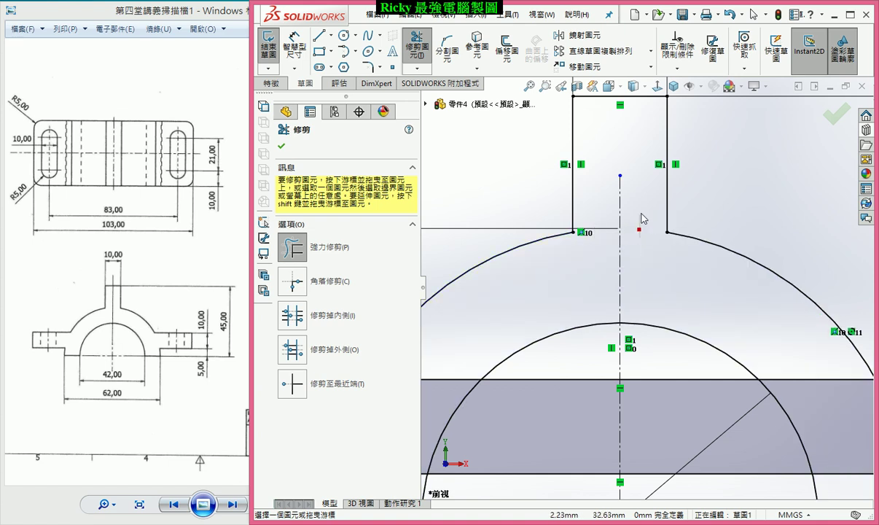
pyautogui.scroll(2, 642, 275)
pyautogui.scroll(-1, 611, 355)
pyautogui.moveTo(611, 355)
pyautogui.mouseDown()
pyautogui.moveTo(726, 273)
pyautogui.moveTo(692, 325)
pyautogui.mouseUp()
# Trim the left outer-arc piece and remaining band lines, fit the view, and exit the sketch
pyautogui.scroll(2, 743, 299)
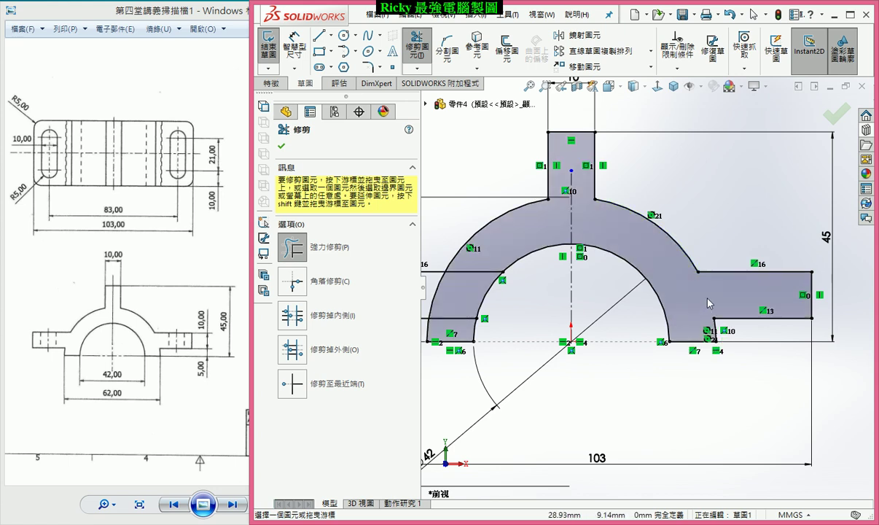
pyautogui.scroll(2, 758, 285)
pyautogui.scroll(-3, 524, 294)
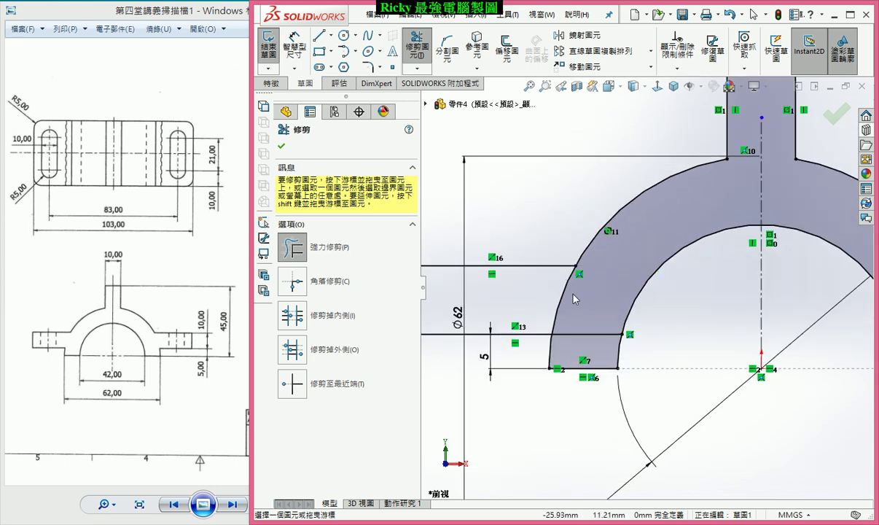
pyautogui.moveTo(561, 273); pyautogui.dragTo(587, 321)
pyautogui.scroll(1, 592, 322)
pyautogui.press('f')
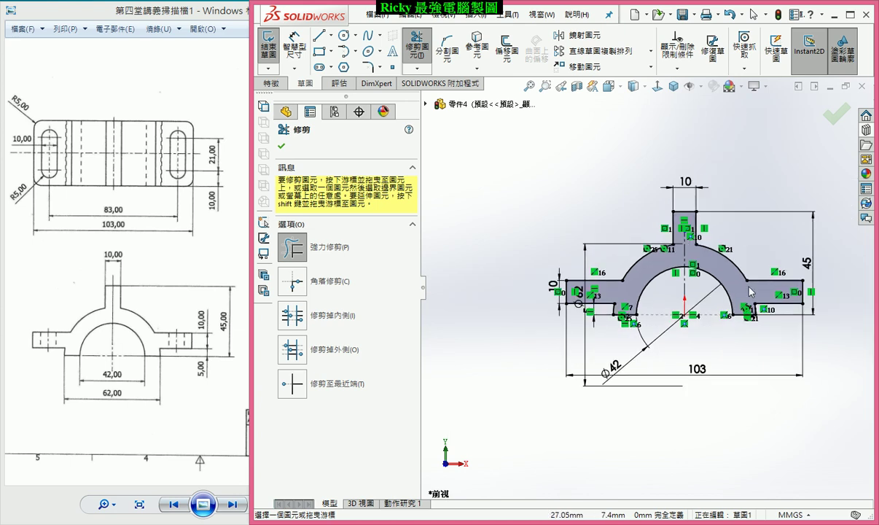
pyautogui.keyDown('ctrl'); pyautogui.moveTo(675, 225); pyautogui.dragTo(655, 243, button='middle'); pyautogui.keyUp('ctrl')
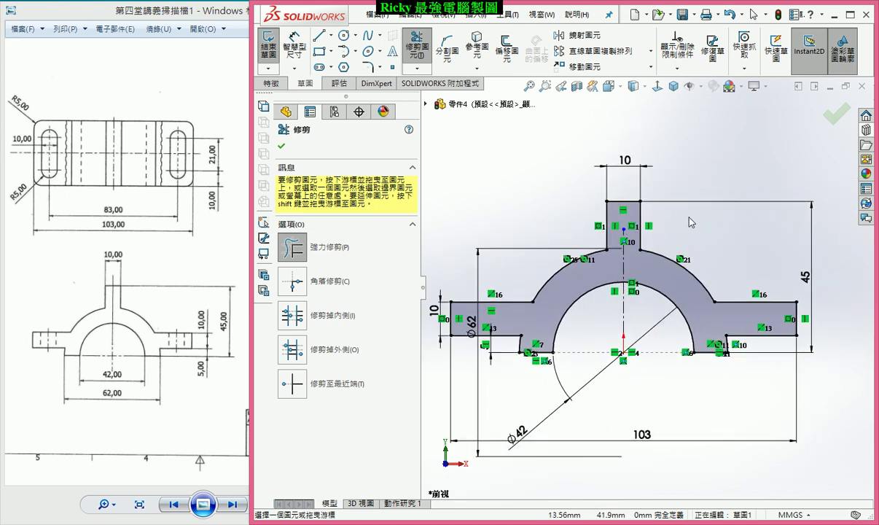
pyautogui.click(837, 113)
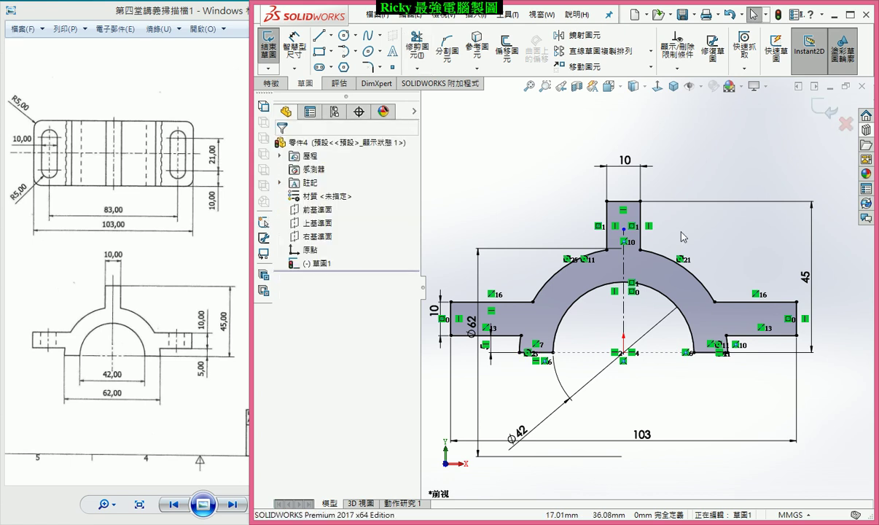
pyautogui.click(818, 111)
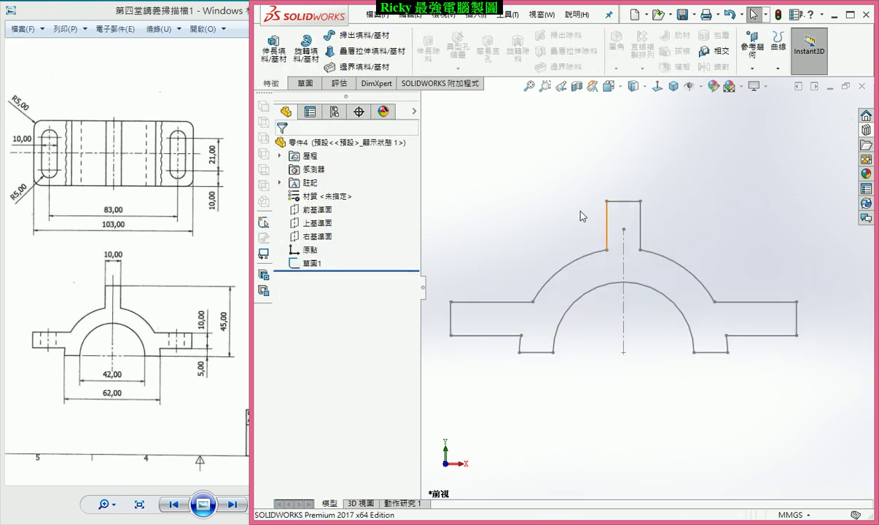
# Extrude the trimmed Sketch1 Mid Plane 41 mm into 填料-伸長2, the finished bracket solid
pyautogui.click(273, 45)
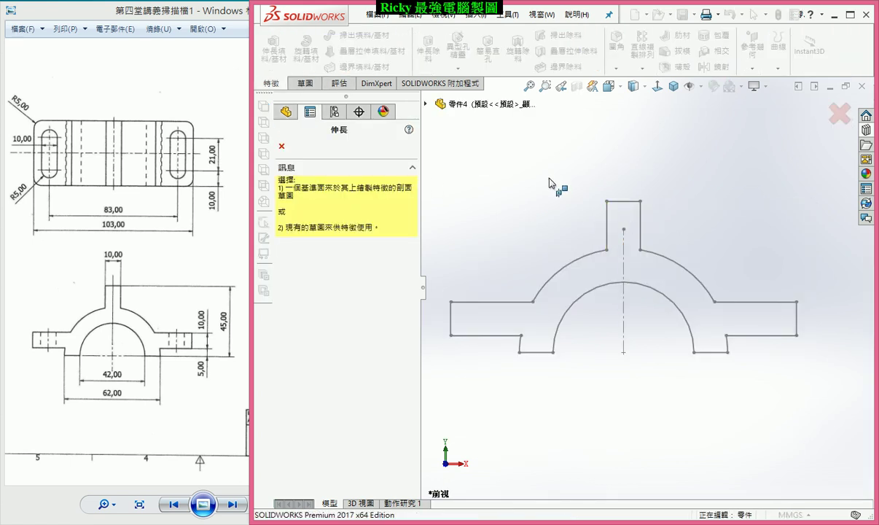
pyautogui.moveTo(528, 179); pyautogui.dragTo(523, 225, button='middle')
pyautogui.click(500, 270)
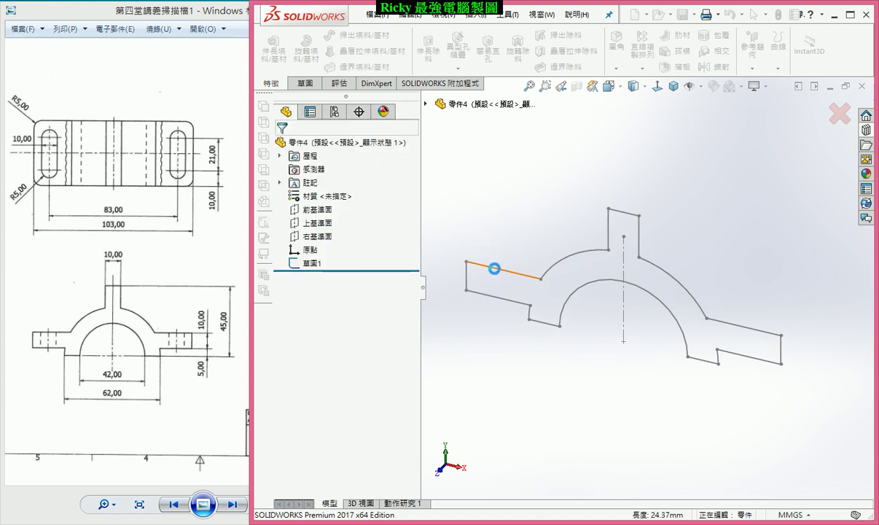
pyautogui.click(299, 147)
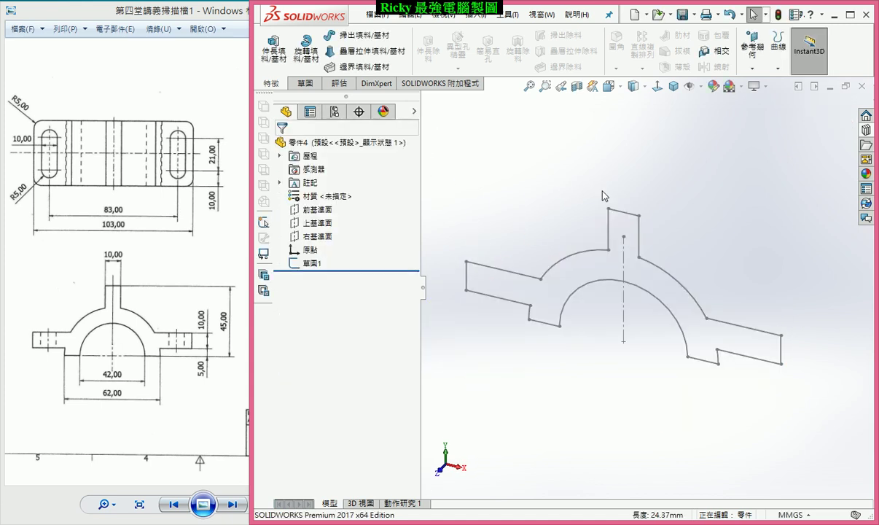
pyautogui.click(312, 264)
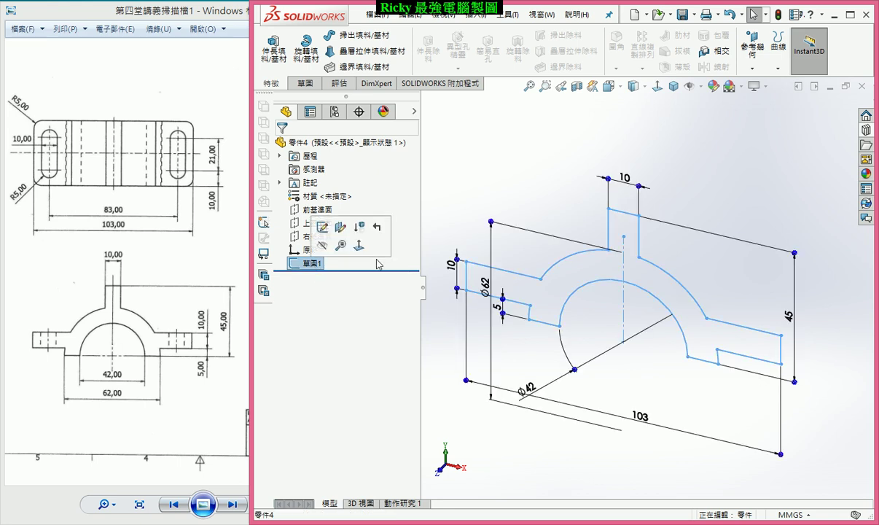
pyautogui.click(274, 57)
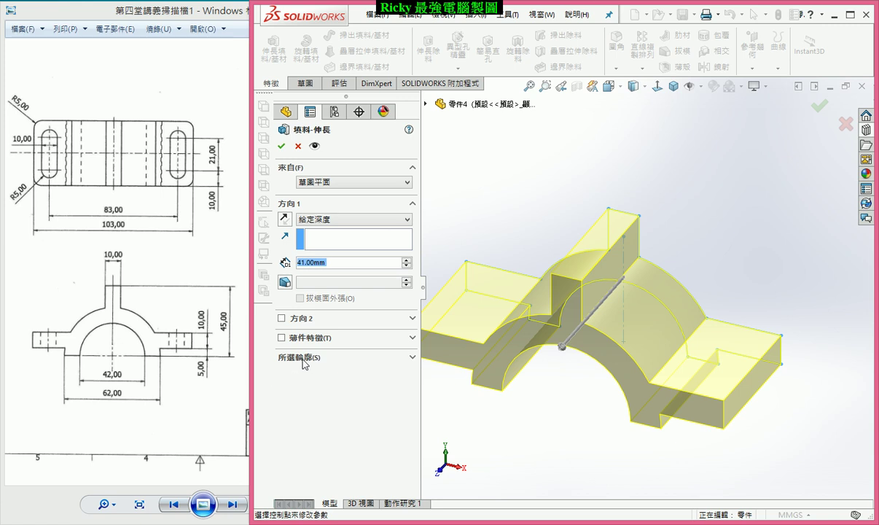
pyautogui.click(335, 220)
pyautogui.click(324, 274)
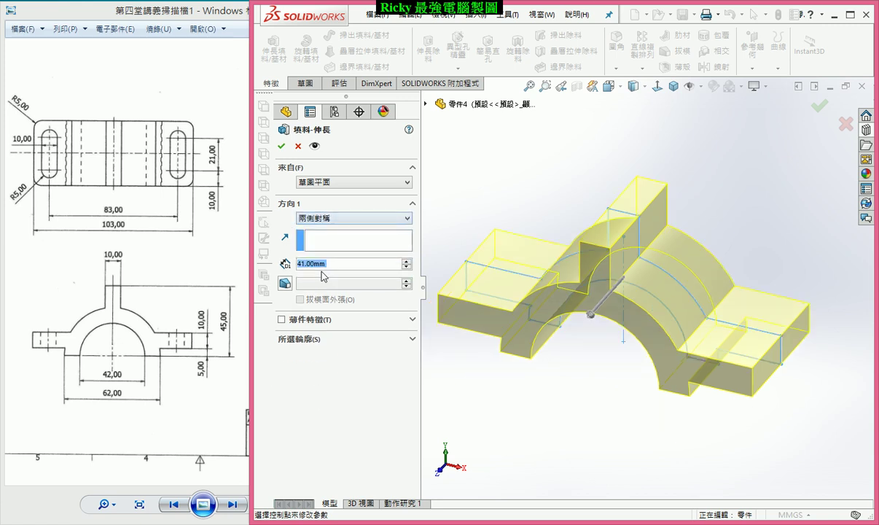
pyautogui.click(282, 146)
pyautogui.scroll(3, 570, 406)
pyautogui.moveTo(560, 278)
pyautogui.mouseDown(button='middle')
pyautogui.moveTo(582, 319)
pyautogui.moveTo(701, 228)
pyautogui.mouseUp(button='middle')
pyautogui.scroll(-2, 700, 228)
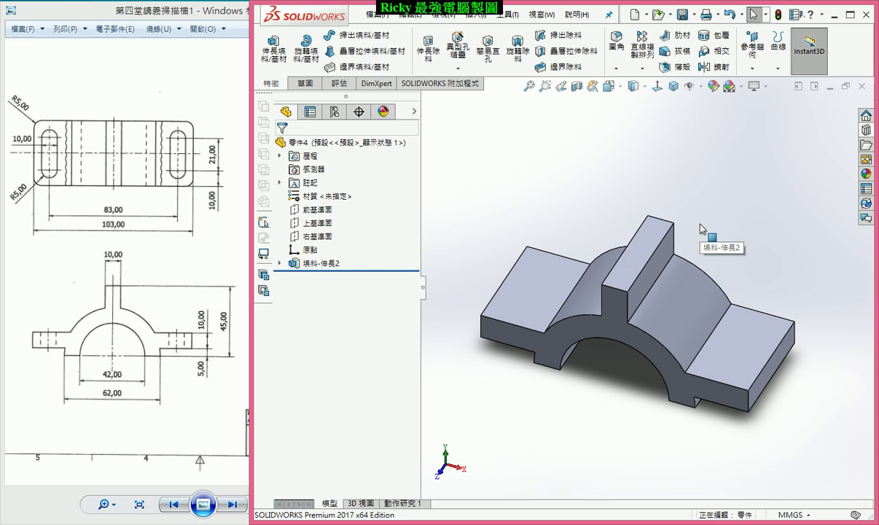